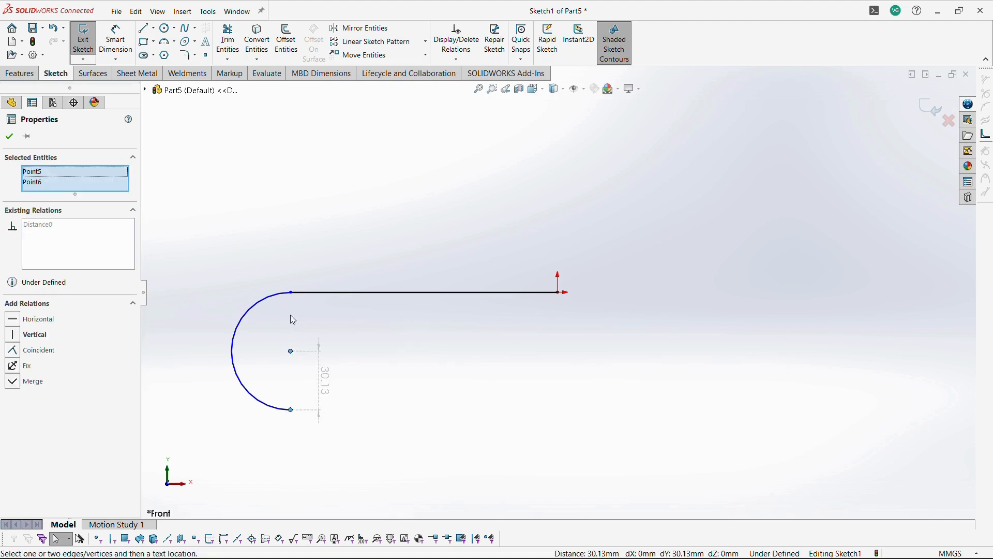
Step: Align the arc's centre and both endpoints vertically, and dimension the horizontal line to 250 mm
{"action": "left_click", "coordinate": [291, 293], "text": "ctrl"}
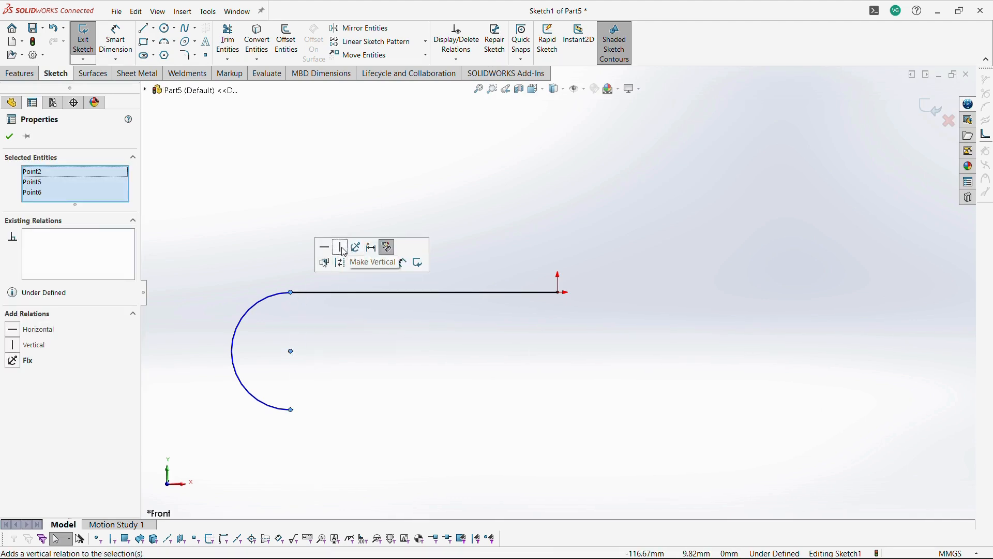
{"action": "left_click", "coordinate": [340, 248]}
{"action": "left_click", "coordinate": [126, 31]}
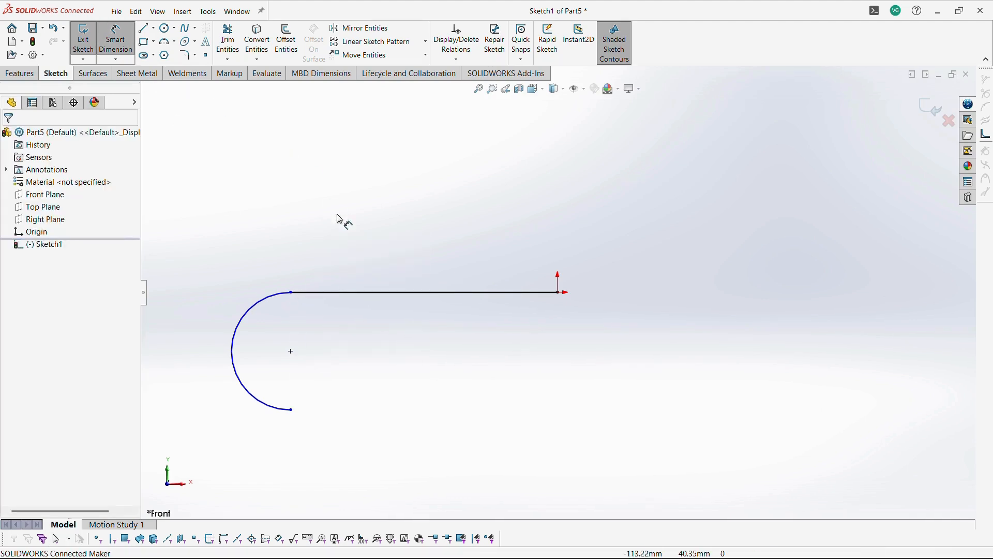
{"action": "left_click", "coordinate": [356, 293]}
{"action": "left_click", "coordinate": [373, 254]}
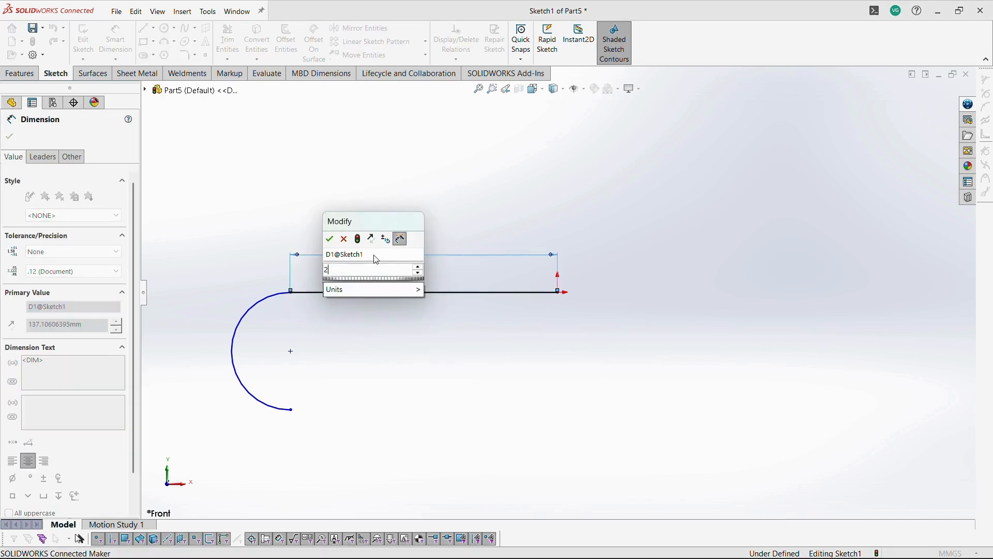
{"action": "type", "text": "250"}
{"action": "key", "text": "Return"}
{"action": "left_click", "coordinate": [399, 381]}
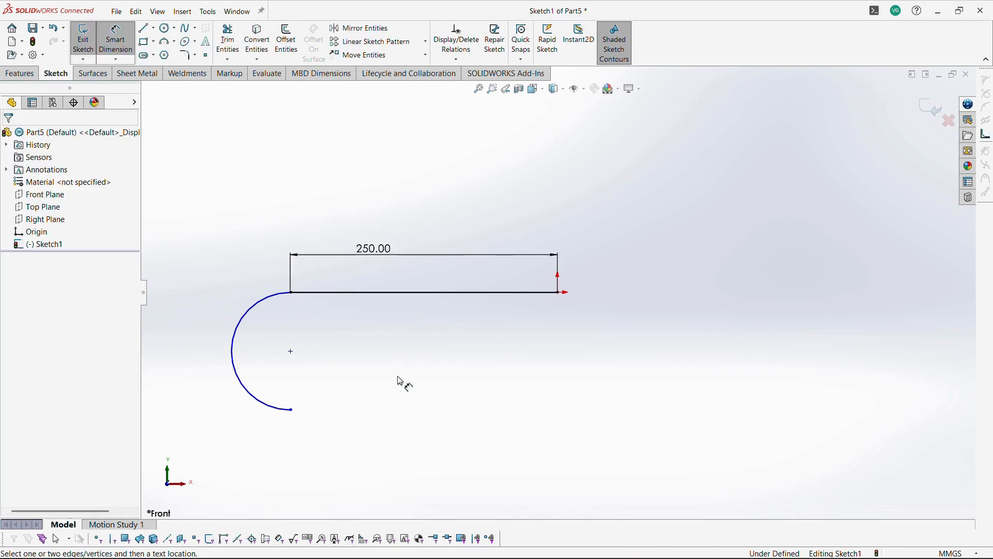
Step: Dimension the arc's radius to 51.5 mm and finish the path sketch
{"action": "left_click", "coordinate": [259, 319]}
{"action": "left_click", "coordinate": [197, 289]}
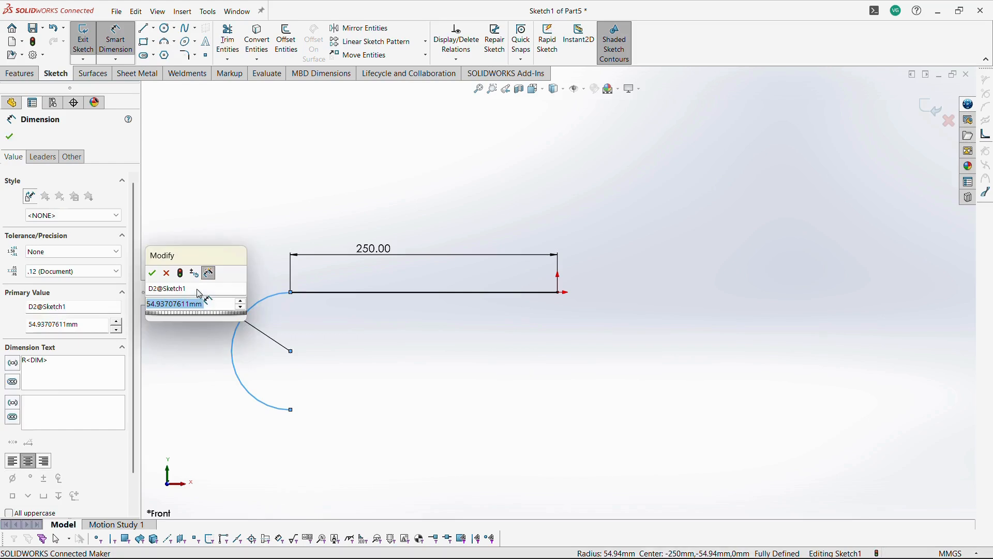
{"action": "type", "text": "51.5"}
{"action": "key", "text": "Return"}
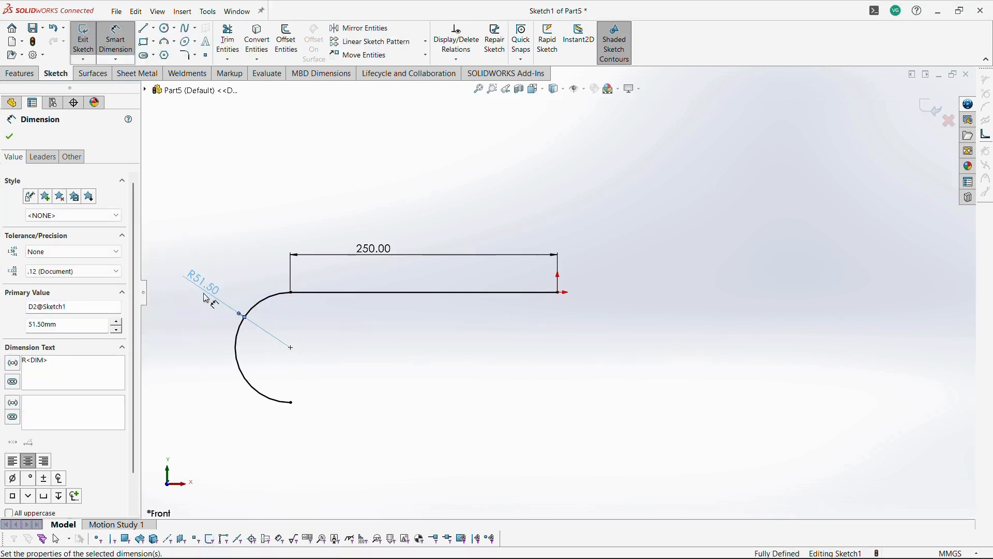
{"action": "key", "text": "Escape"}
{"action": "left_click", "coordinate": [931, 114]}
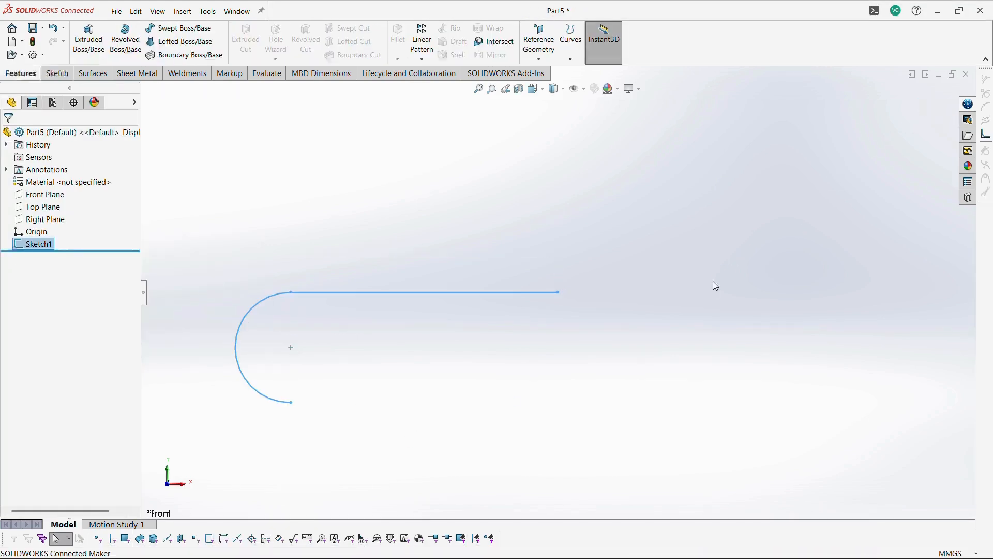
Step: Sketch a wide, thin rectangle about 6.7 mm high on the Right Plane, just below the origin and crossing the path
{"action": "left_click", "coordinate": [64, 222]}
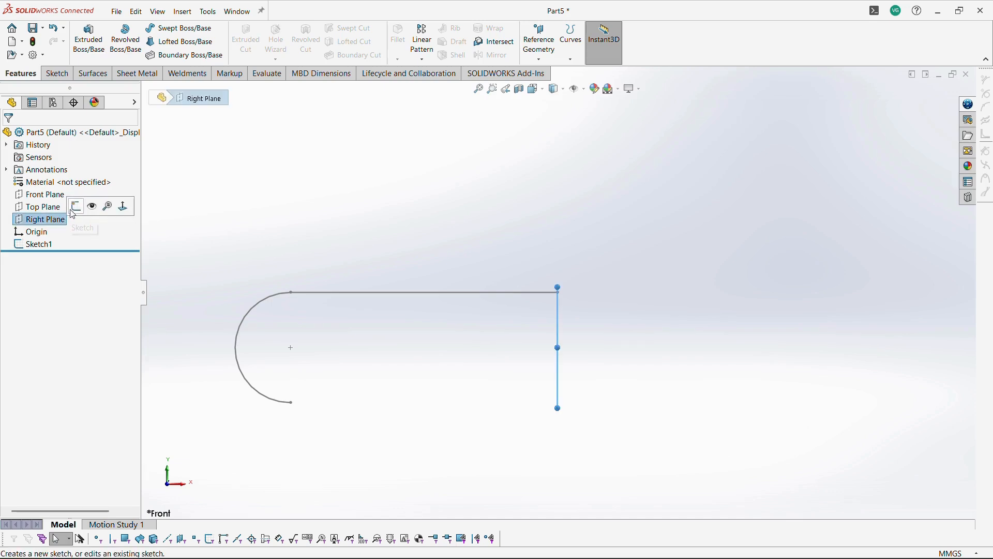
{"action": "left_click", "coordinate": [74, 208]}
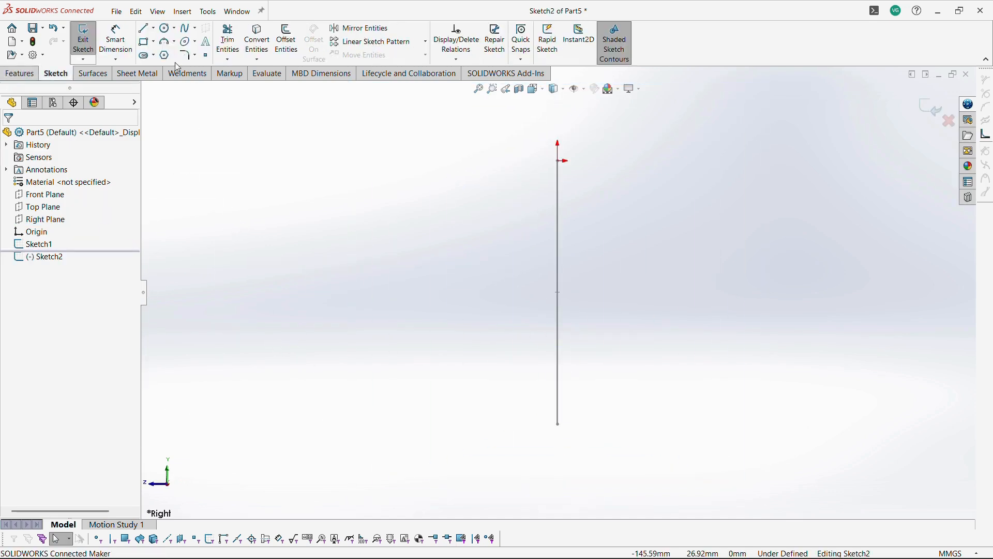
{"action": "left_click", "coordinate": [145, 41]}
{"action": "mouse_move", "coordinate": [413, 179]}
{"action": "left_mouse_down"}
{"action": "mouse_move", "coordinate": [665, 204]}
{"action": "mouse_move", "coordinate": [692, 196]}
{"action": "left_mouse_up"}
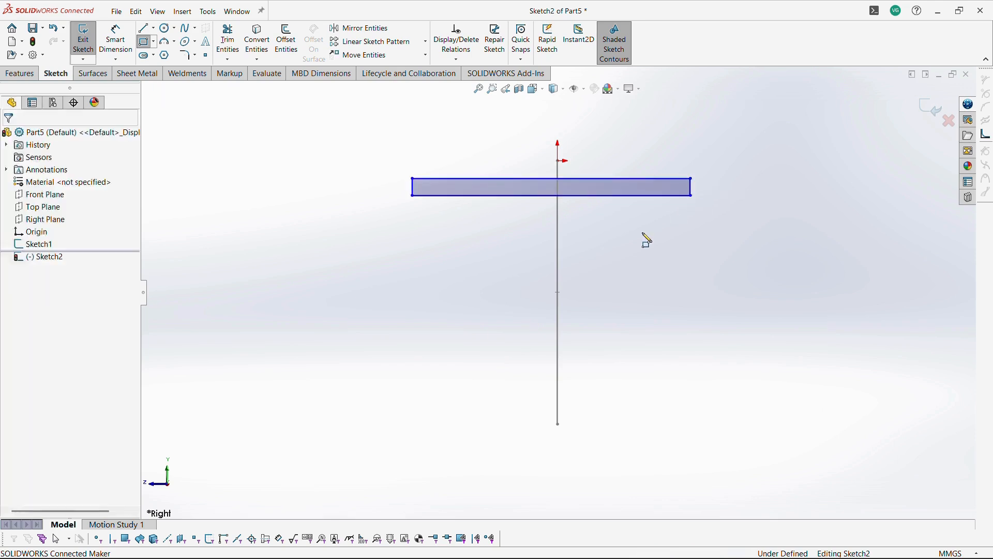
Step: Dimension the rectangle to 3 mm high and 100 mm wide
{"action": "left_click", "coordinate": [134, 40]}
{"action": "left_click", "coordinate": [412, 188]}
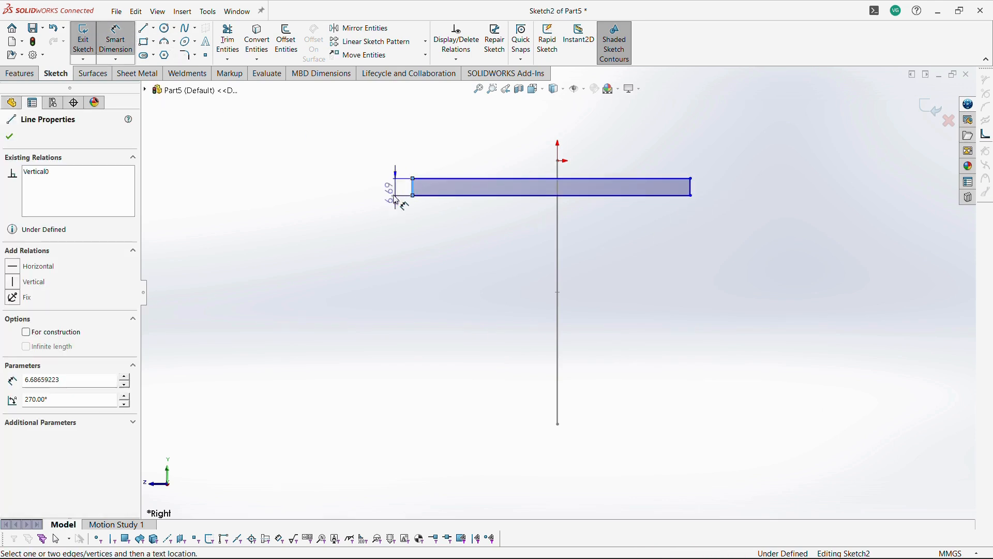
{"action": "left_click", "coordinate": [382, 226]}
{"action": "type", "text": "3"}
{"action": "key", "text": "Return"}
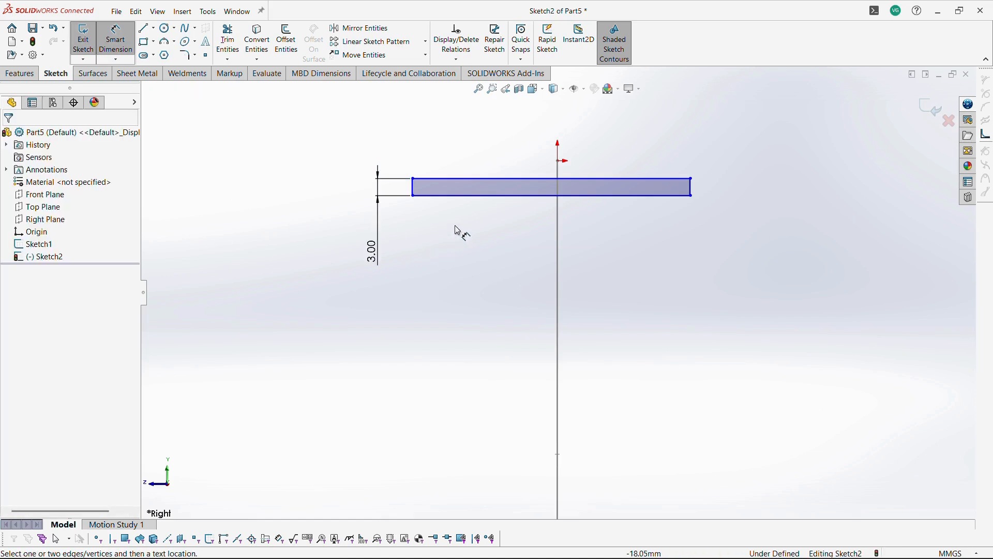
{"action": "left_click", "coordinate": [468, 196]}
{"action": "left_click", "coordinate": [483, 254]}
{"action": "type", "text": "1"}
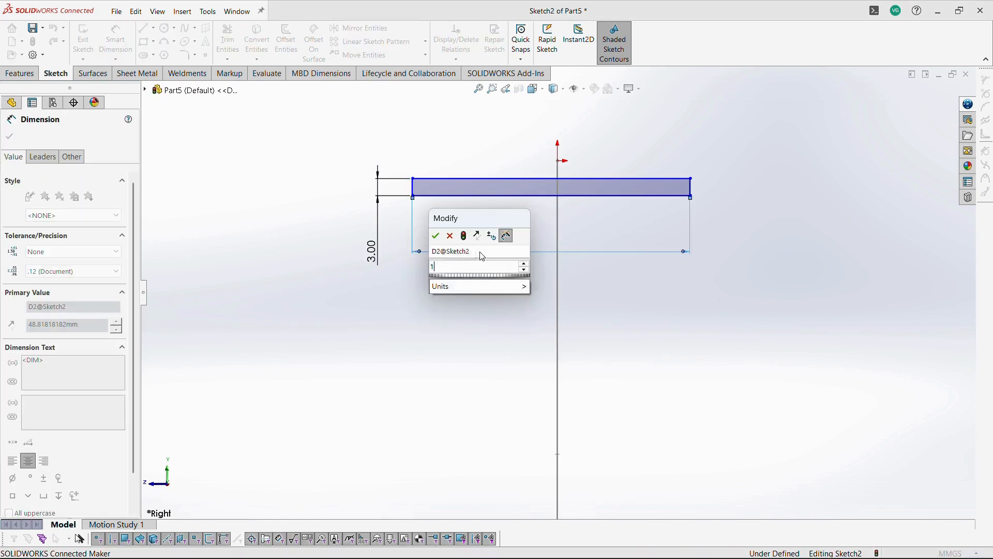
{"action": "type", "text": "00"}
{"action": "key", "text": "Return"}
{"action": "key", "text": "Escape"}
{"action": "key", "text": "f"}
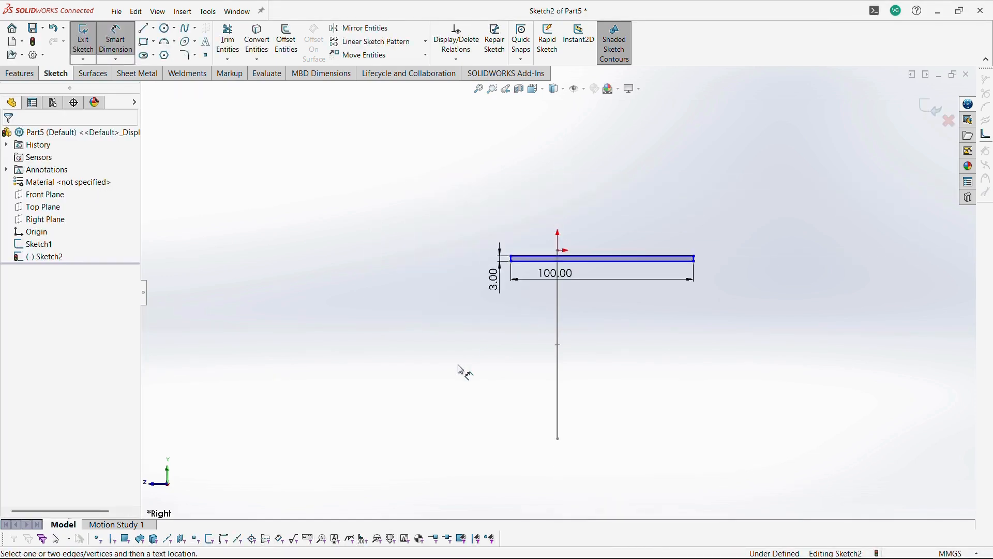
Step: Make the midpoint of the rectangle's upper edge coincident with the origin and finish the profile sketch
{"action": "middle_click_drag", "start_coordinate": [585, 283], "coordinate": [682, 339]}
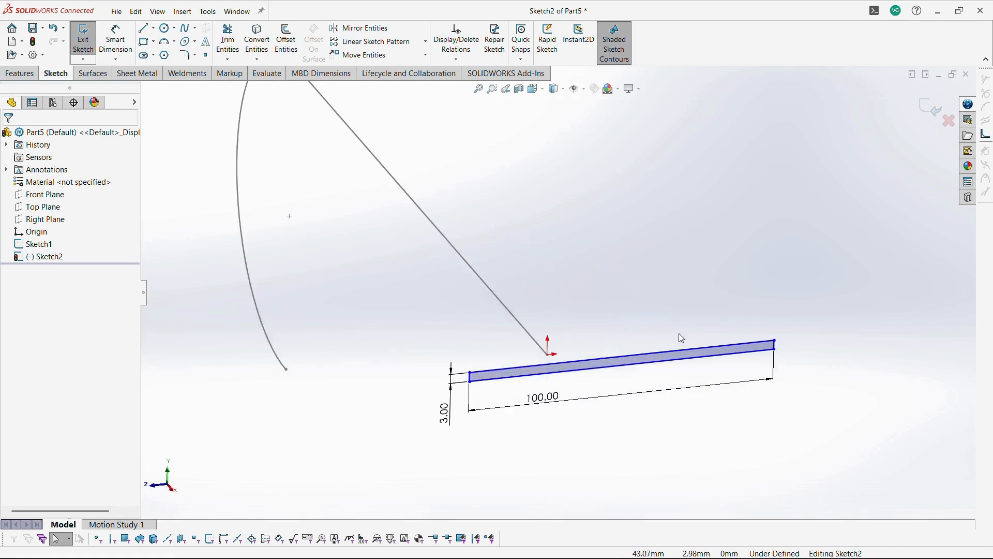
{"action": "left_click", "coordinate": [623, 358]}
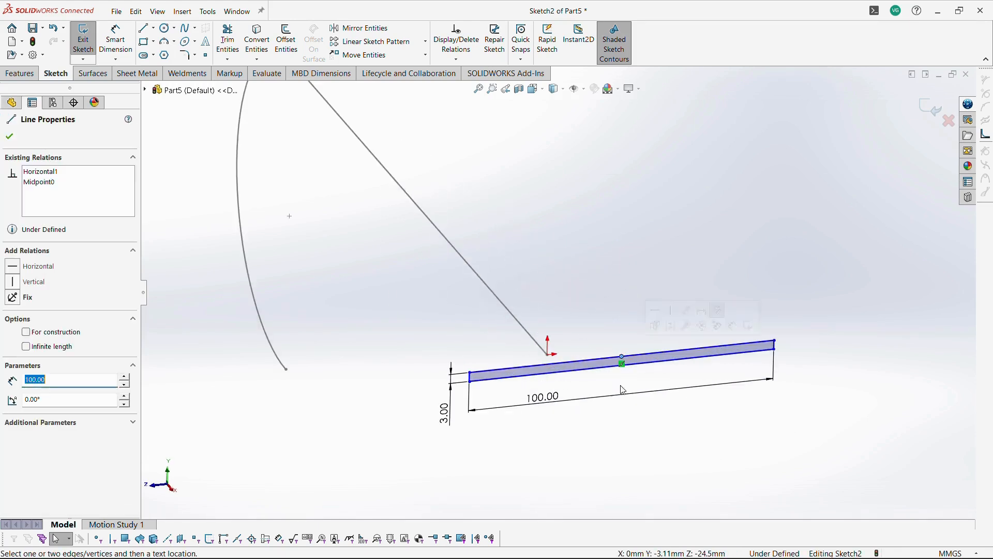
{"action": "left_click", "coordinate": [548, 355]}
{"action": "left_click", "coordinate": [622, 358], "text": "ctrl"}
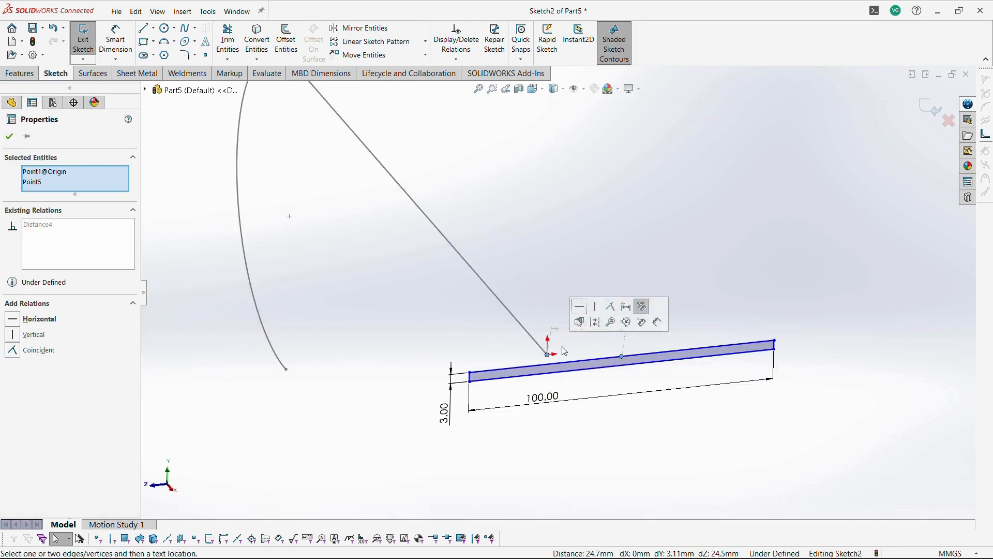
{"action": "left_click", "coordinate": [611, 306]}
{"action": "left_click", "coordinate": [702, 459]}
{"action": "scroll", "coordinate": [765, 359], "scroll_direction": "up", "scroll_amount": 4}
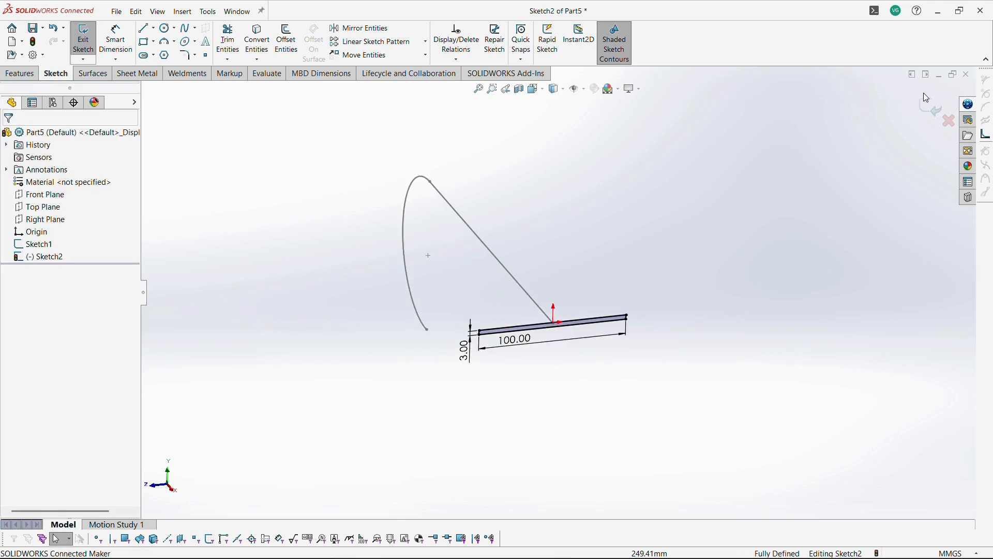
{"action": "double_click", "coordinate": [753, 260]}
Step: Sweep the rectangle profile along the line-and-arc path to create the solid hooked plate
{"action": "mouse_move", "coordinate": [668, 304]}
{"action": "middle_mouse_down"}
{"action": "mouse_move", "coordinate": [680, 290]}
{"action": "mouse_move", "coordinate": [741, 284]}
{"action": "mouse_move", "coordinate": [775, 326]}
{"action": "middle_mouse_up"}
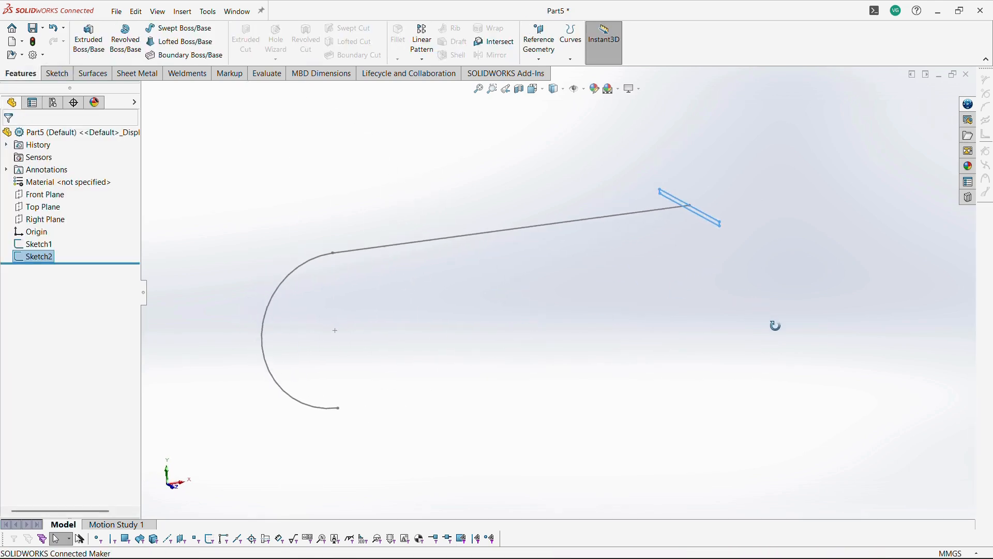
{"action": "left_click", "coordinate": [194, 32]}
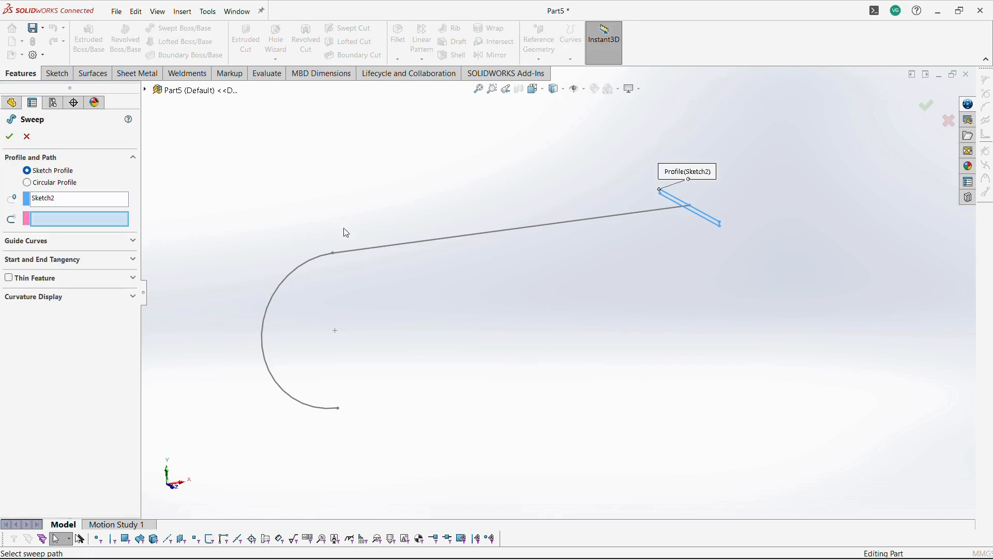
{"action": "left_click", "coordinate": [355, 253]}
{"action": "mouse_move", "coordinate": [399, 335]}
{"action": "middle_mouse_down"}
{"action": "mouse_move", "coordinate": [403, 399]}
{"action": "mouse_move", "coordinate": [374, 362]}
{"action": "middle_mouse_up"}
{"action": "left_click", "coordinate": [9, 136]}
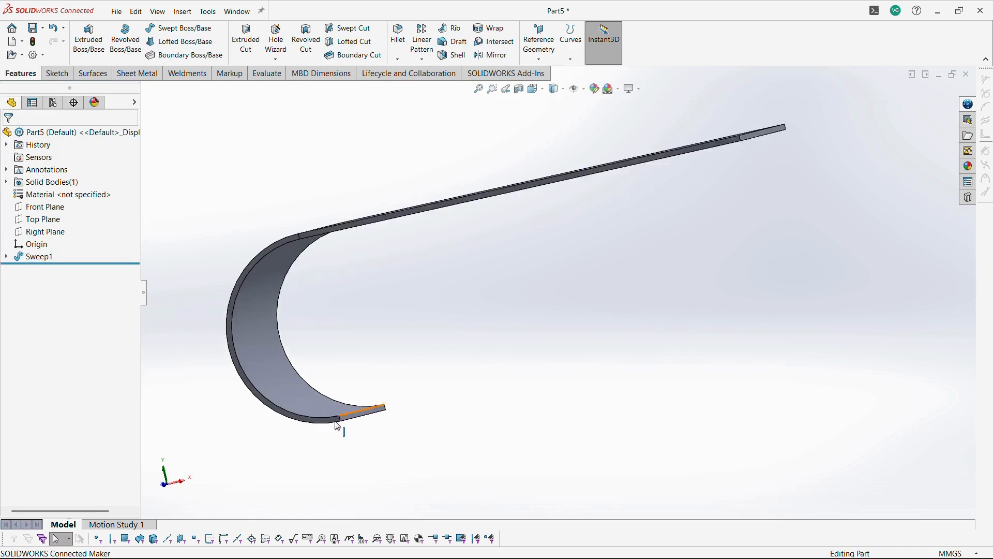
Step: Sketch on the end face of the curved section, convert the face's outline into sketch entities, and finish the sketch
{"action": "scroll", "coordinate": [339, 430], "scroll_direction": "down", "scroll_amount": 3}
{"action": "left_click", "coordinate": [422, 382]}
{"action": "left_click", "coordinate": [476, 350]}
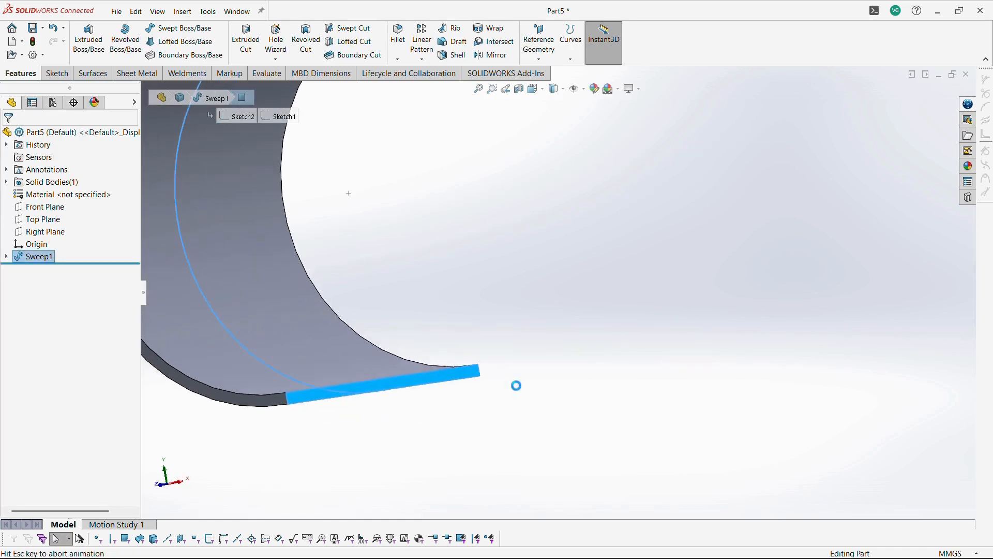
{"action": "left_click", "coordinate": [597, 479]}
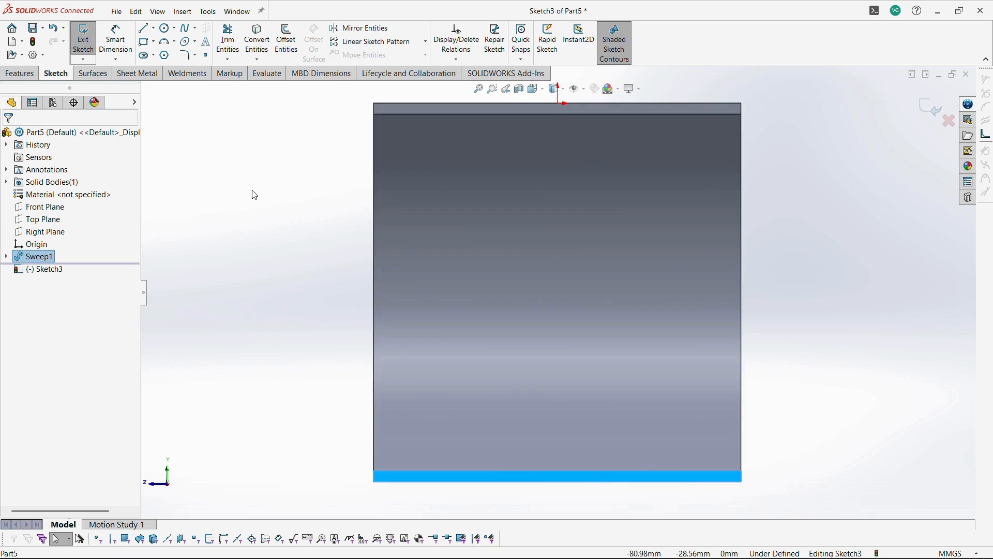
{"action": "left_click", "coordinate": [263, 45]}
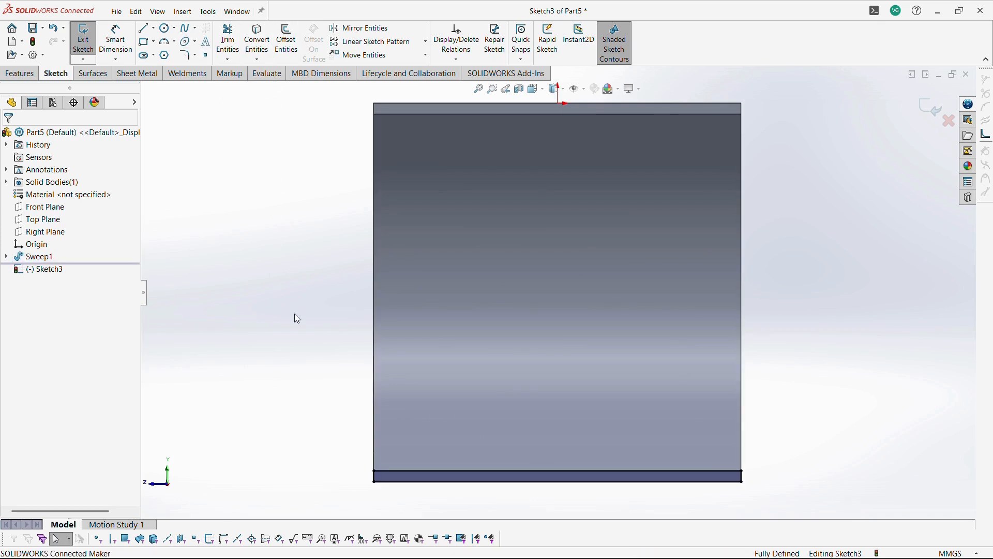
{"action": "left_click", "coordinate": [925, 109]}
Step: Change the viewport scene to a plain white background
{"action": "scroll", "coordinate": [597, 368], "scroll_direction": "up", "scroll_amount": 4}
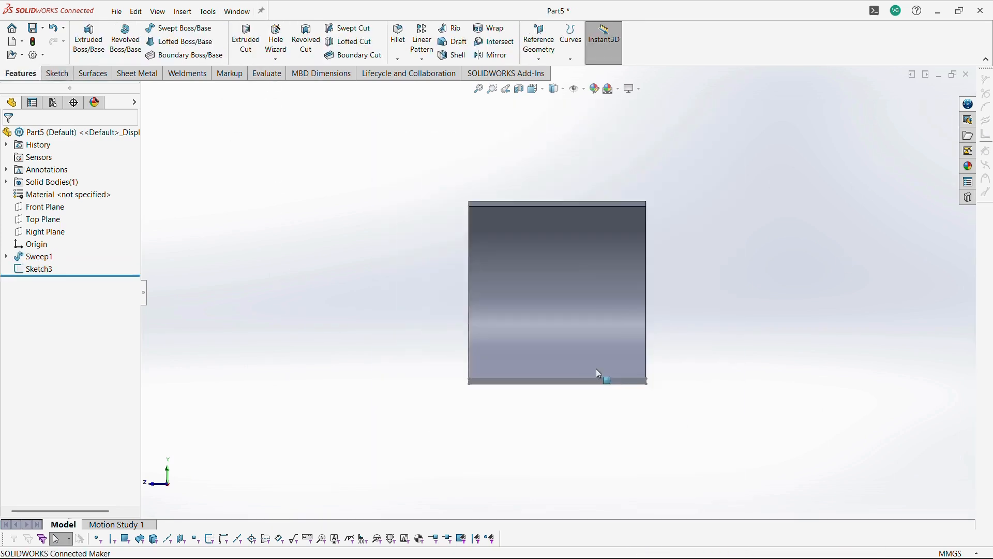
{"action": "mouse_move", "coordinate": [596, 368]}
{"action": "middle_mouse_down"}
{"action": "mouse_move", "coordinate": [617, 358]}
{"action": "mouse_move", "coordinate": [647, 408]}
{"action": "middle_mouse_up"}
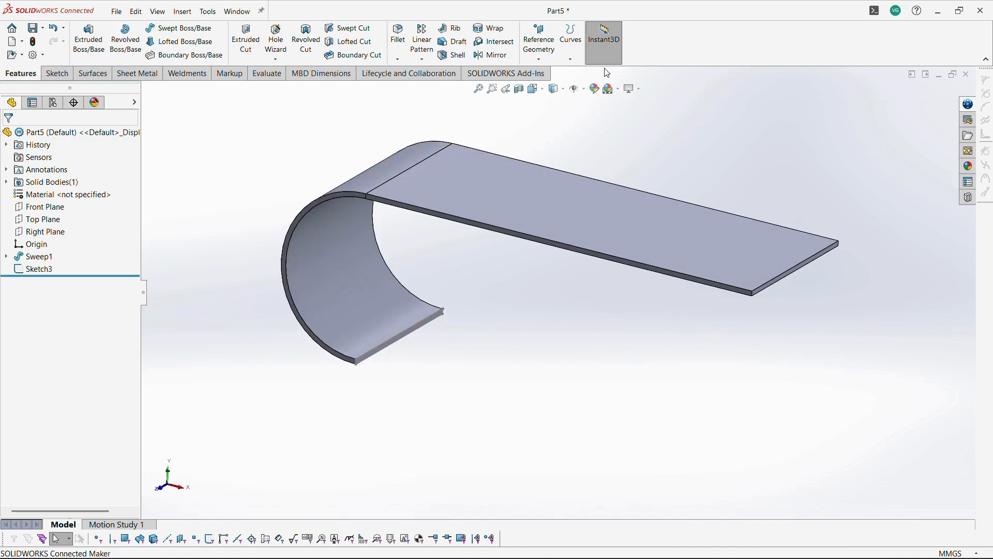
{"action": "left_click", "coordinate": [620, 92]}
{"action": "left_click", "coordinate": [647, 116]}
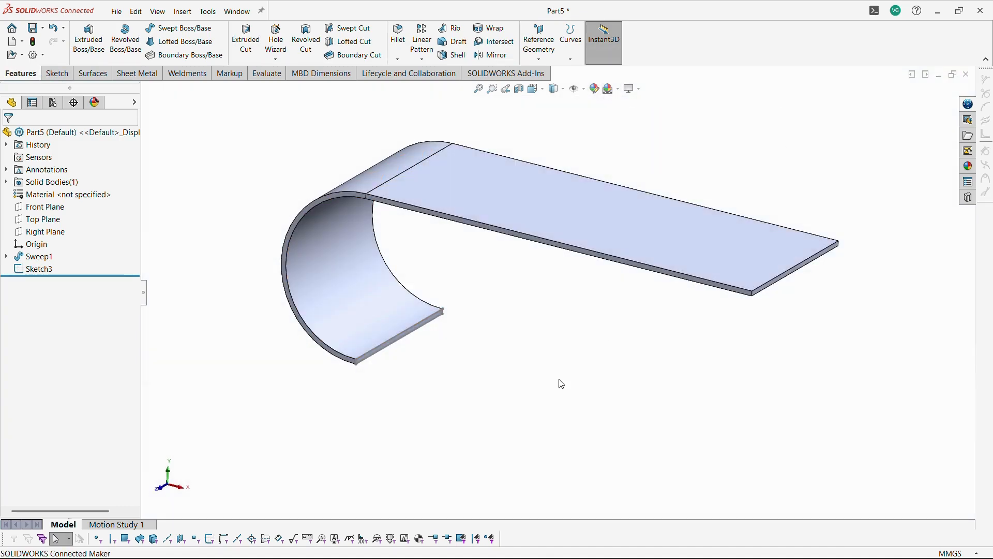
{"action": "left_click", "coordinate": [42, 206]}
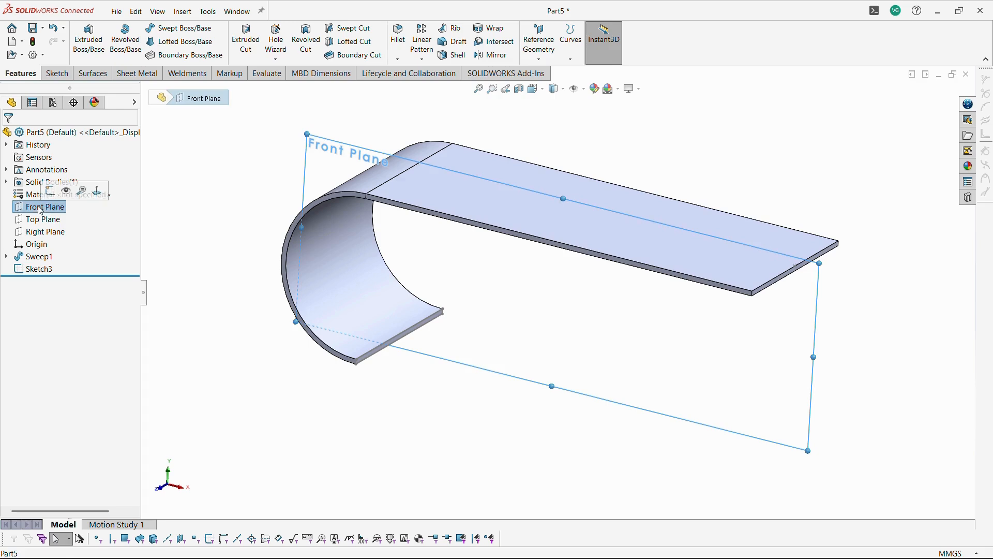
{"action": "left_click", "coordinate": [50, 191]}
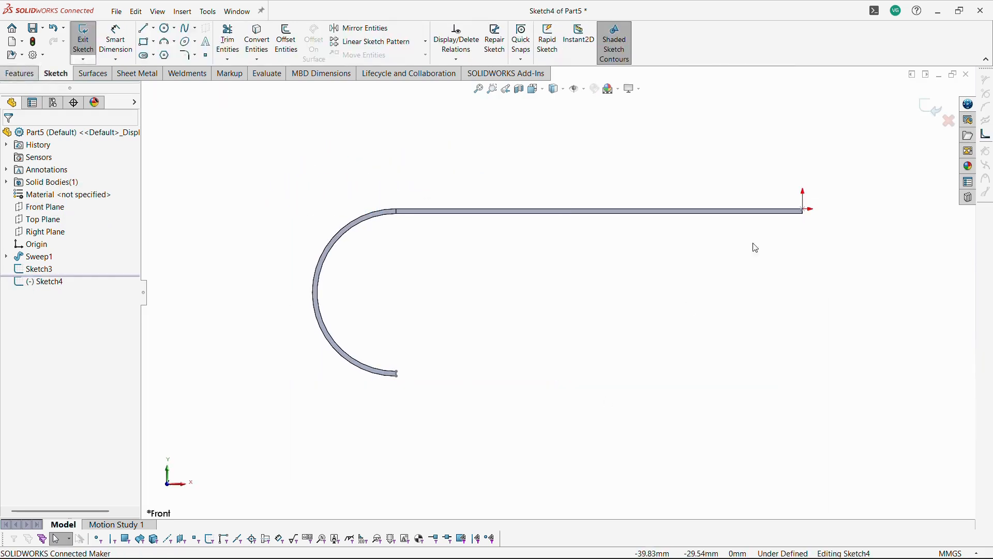
{"action": "left_click", "coordinate": [926, 110]}
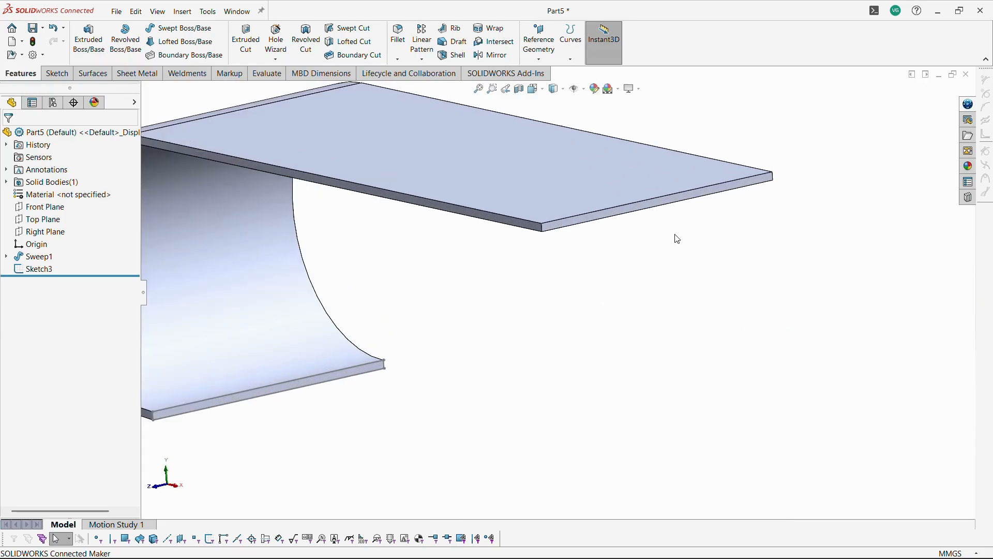
Step: On the flat section's end face, sketch a tall rectangle about 10 mm wide from the face's lower edge to below the curved section
{"action": "left_click", "coordinate": [653, 204]}
{"action": "left_click", "coordinate": [699, 172]}
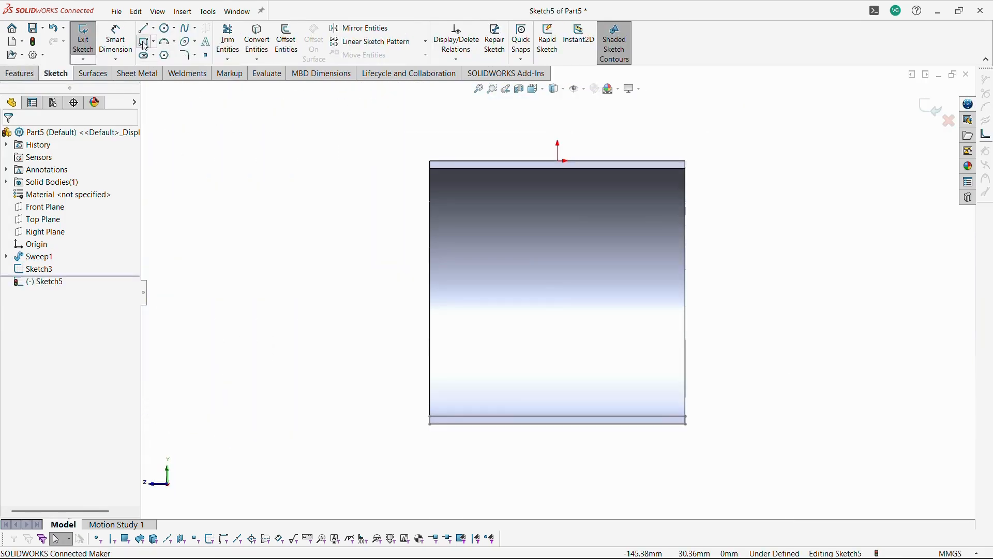
{"action": "left_click", "coordinate": [143, 42]}
{"action": "left_click", "coordinate": [565, 169]}
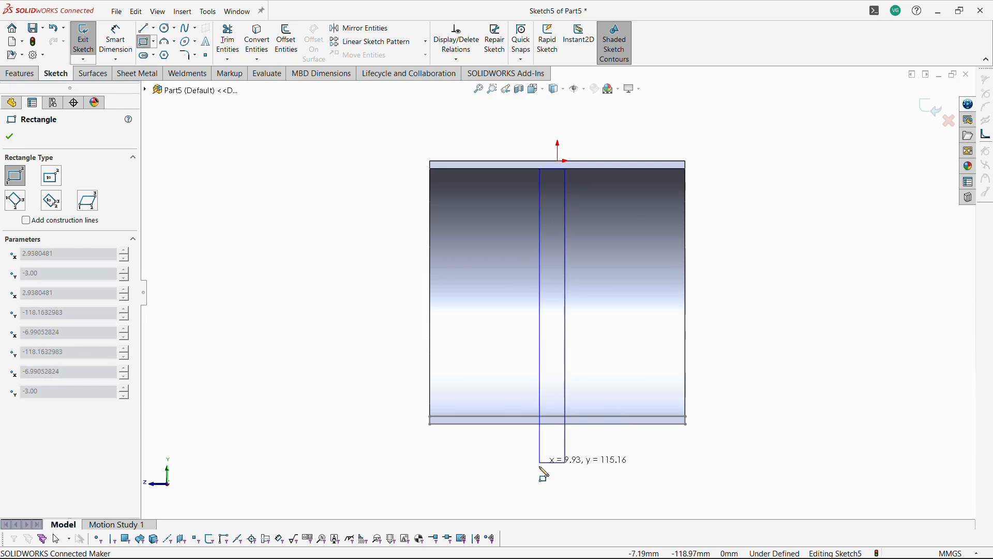
{"action": "left_click", "coordinate": [538, 472]}
{"action": "key", "text": "Escape"}
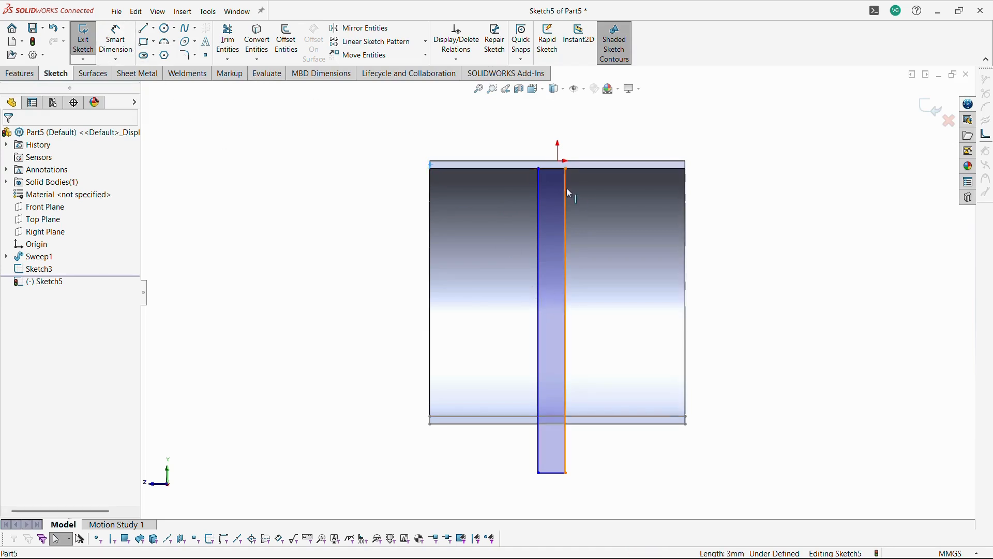
Step: Make the tall rectangle's upper edge equal in length to the short vertical edge of the plate's end face
{"action": "left_click", "coordinate": [550, 171], "text": "ctrl"}
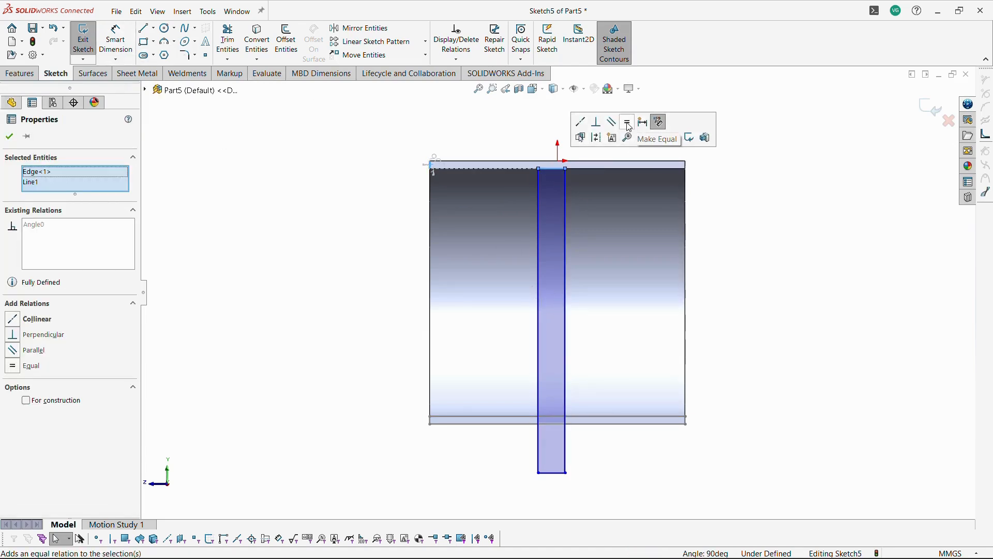
{"action": "left_click", "coordinate": [628, 125]}
{"action": "left_click", "coordinate": [778, 252]}
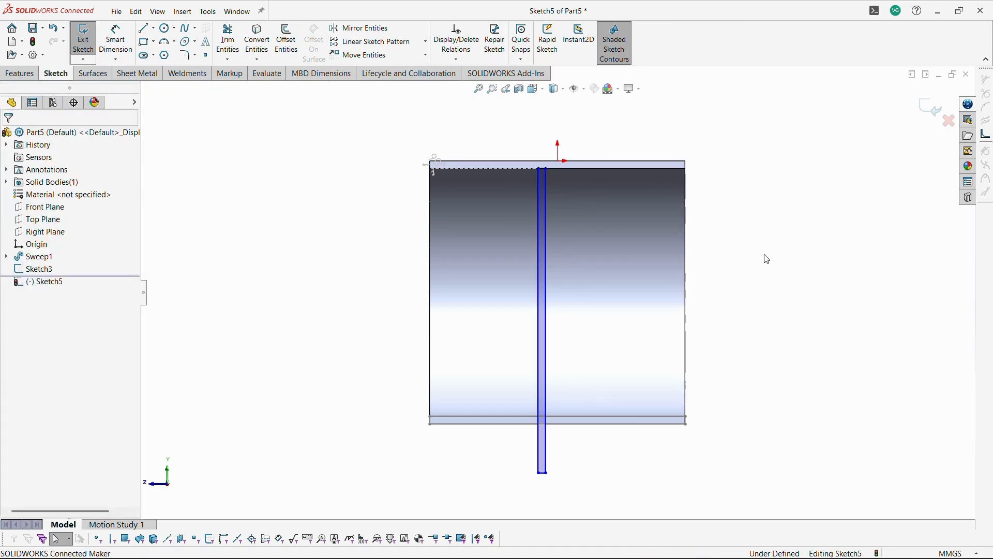
Step: Centre the tall rectangle's upper edge on the plate's lower edge with a Midpoint relation
{"action": "scroll", "coordinate": [566, 190], "scroll_direction": "up", "scroll_amount": 3}
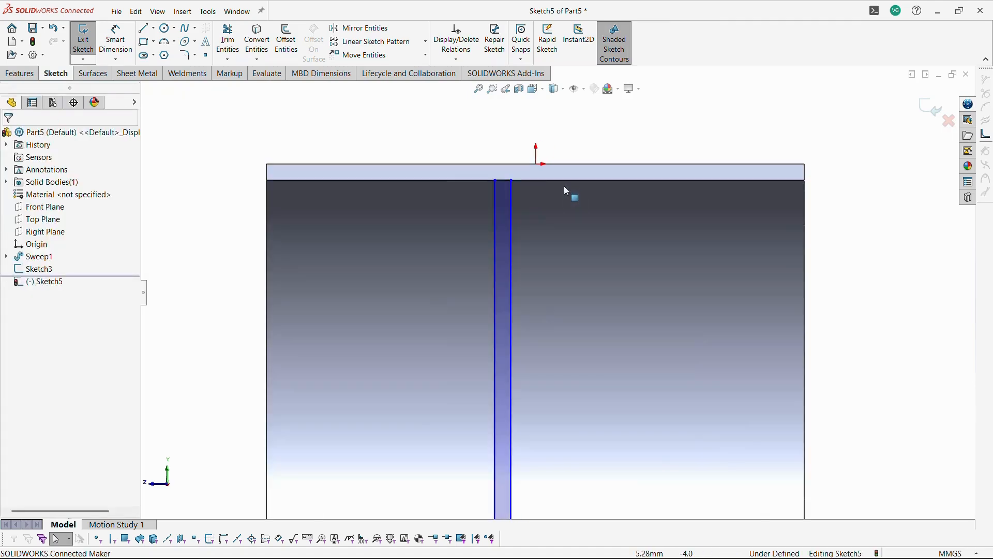
{"action": "left_click", "coordinate": [504, 181]}
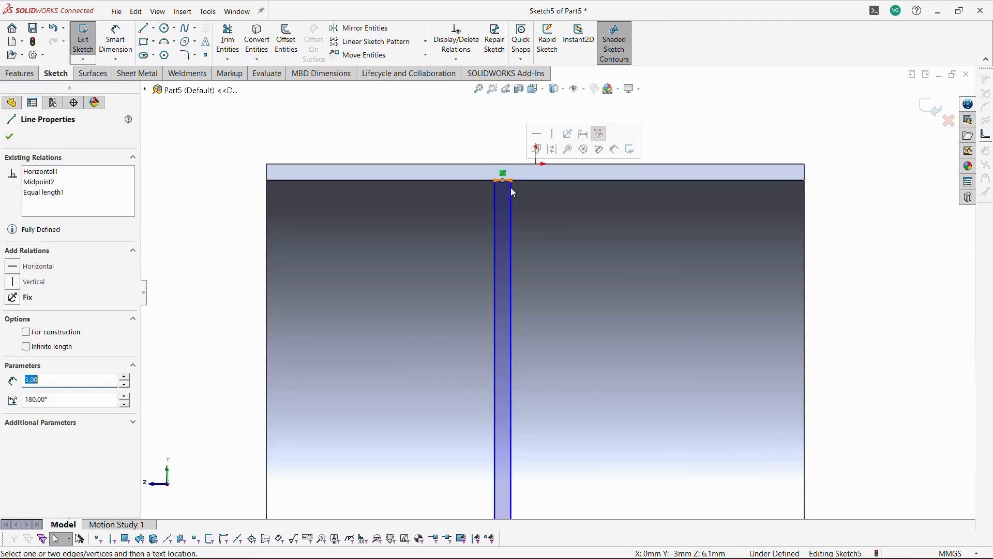
{"action": "left_click", "coordinate": [553, 182], "text": "ctrl"}
{"action": "left_click", "coordinate": [600, 150]}
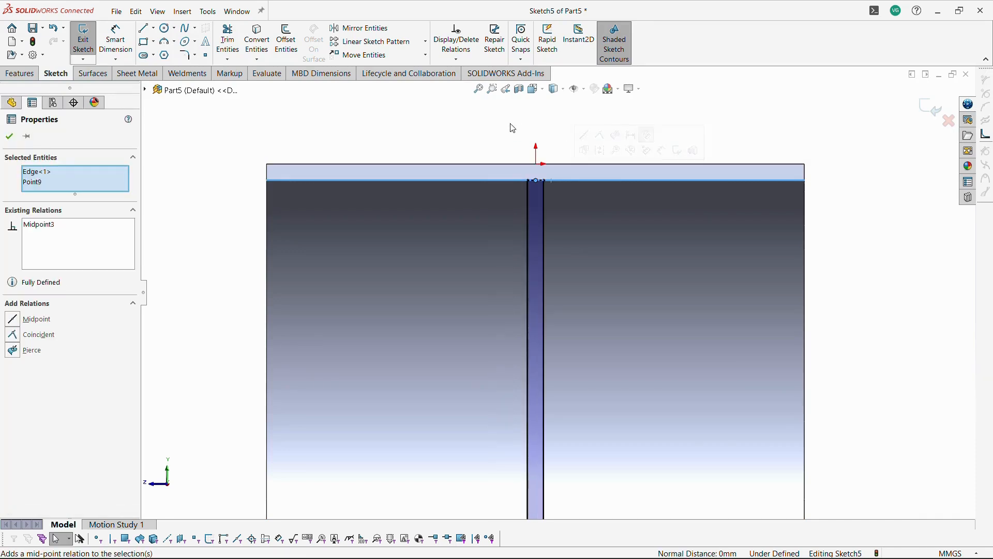
{"action": "left_click", "coordinate": [513, 126]}
Step: Shorten the tall rectangle to 100 mm so it ends level with the curved section's lower edge, and finish the sketch
{"action": "scroll", "coordinate": [438, 296], "scroll_direction": "up", "scroll_amount": 5}
{"action": "scroll", "coordinate": [586, 470], "scroll_direction": "down", "scroll_amount": 3}
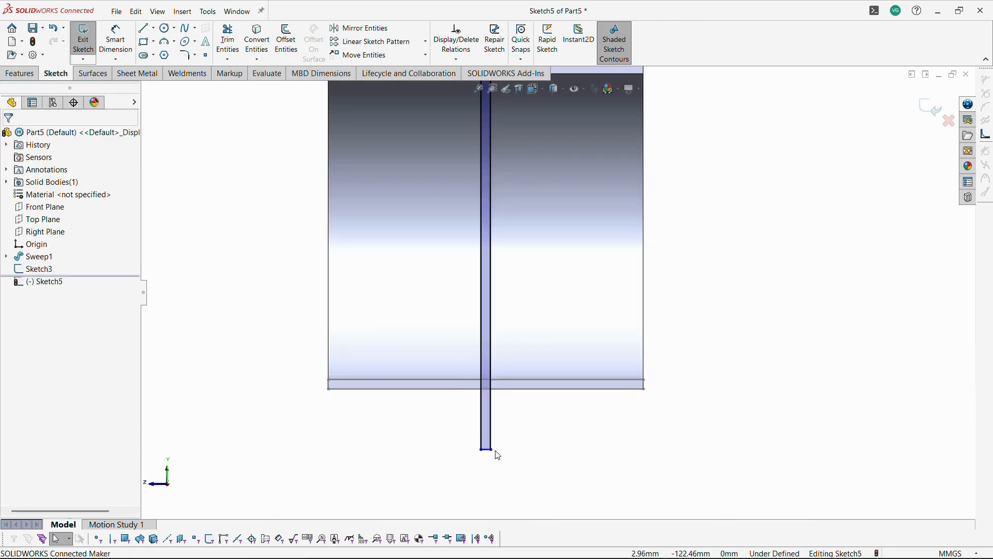
{"action": "mouse_move", "coordinate": [489, 449]}
{"action": "left_mouse_down"}
{"action": "mouse_move", "coordinate": [501, 442]}
{"action": "mouse_move", "coordinate": [506, 394]}
{"action": "left_mouse_up"}
{"action": "left_click", "coordinate": [522, 442]}
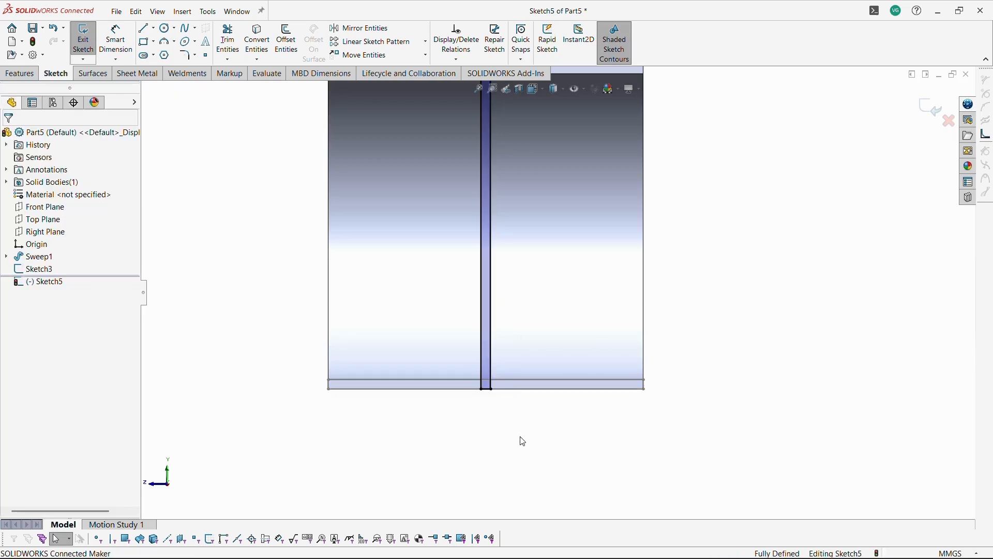
{"action": "left_click", "coordinate": [490, 351]}
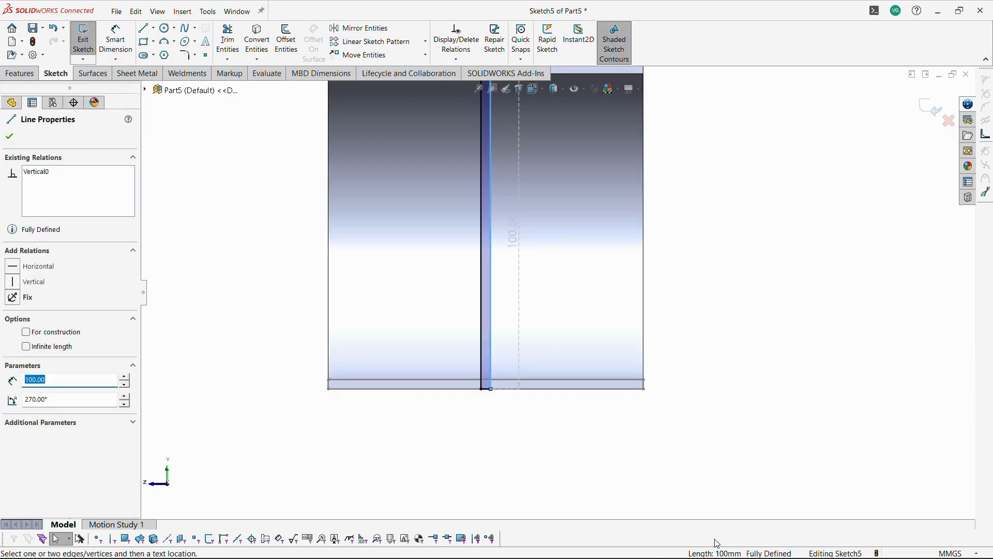
{"action": "left_click", "coordinate": [695, 373]}
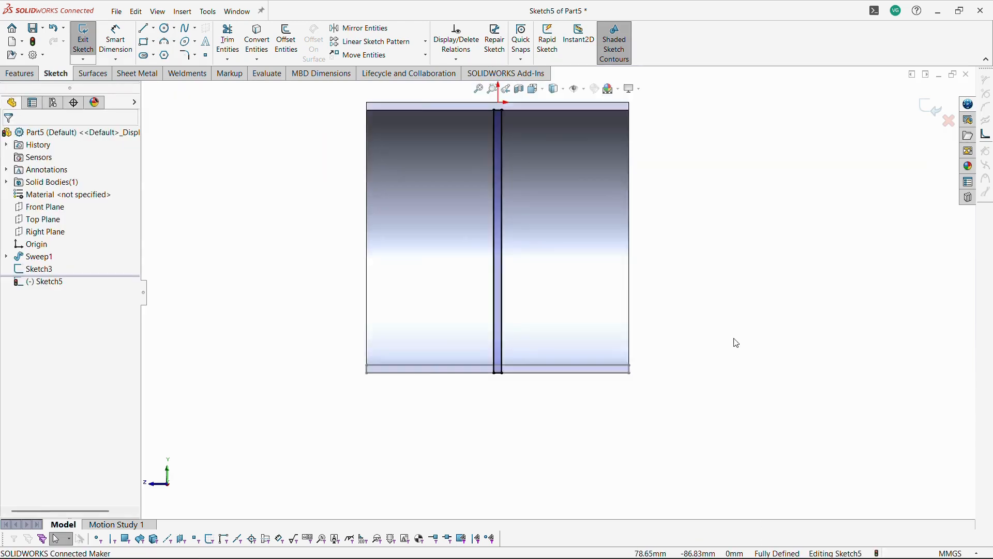
{"action": "middle_click_drag", "start_coordinate": [734, 342], "coordinate": [824, 202]}
{"action": "left_click", "coordinate": [926, 107]}
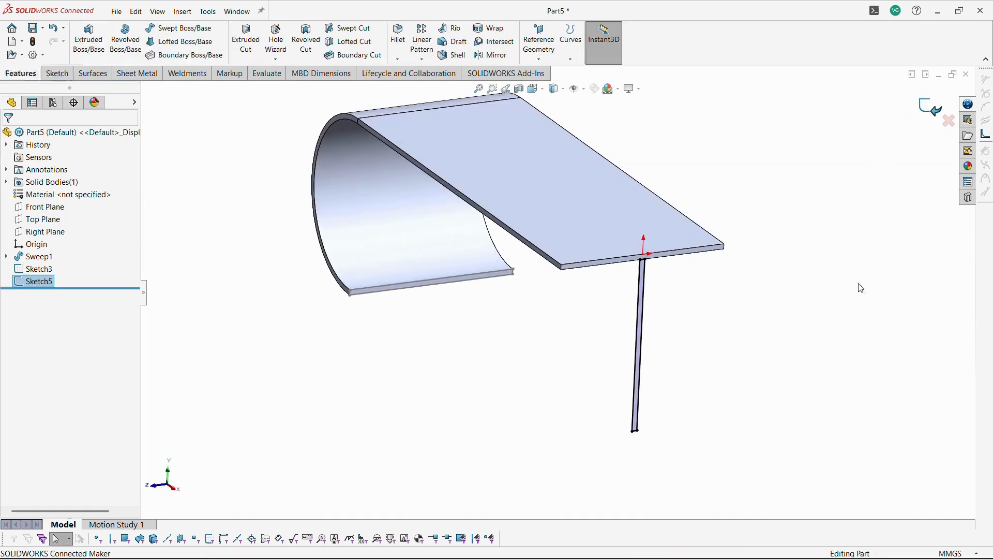
Step: On the Front Plane, sketch an S-shaped Bezier style spline with two intermediate control vertices from the curved section's lower outer corner to the flat section's lower end corner
{"action": "left_click", "coordinate": [46, 207]}
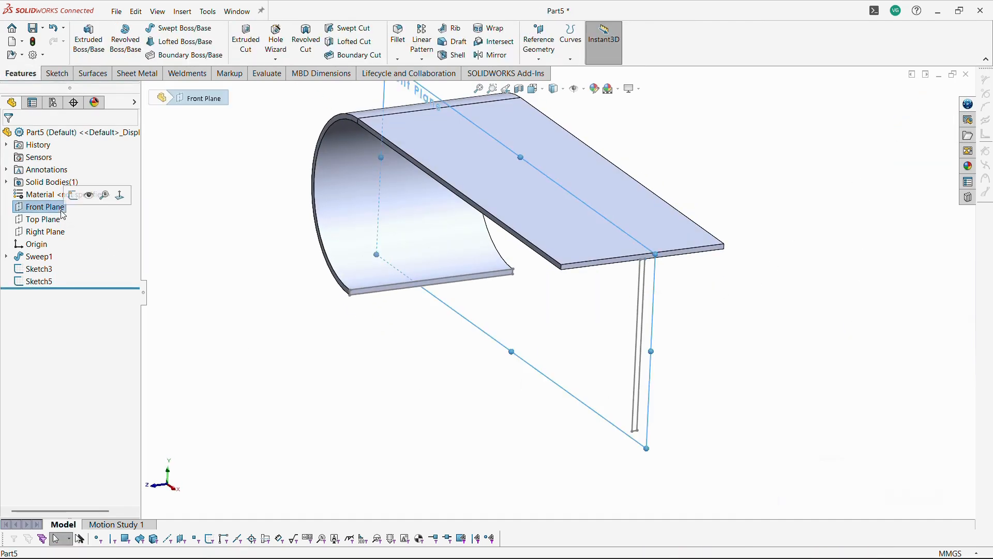
{"action": "left_click", "coordinate": [71, 200]}
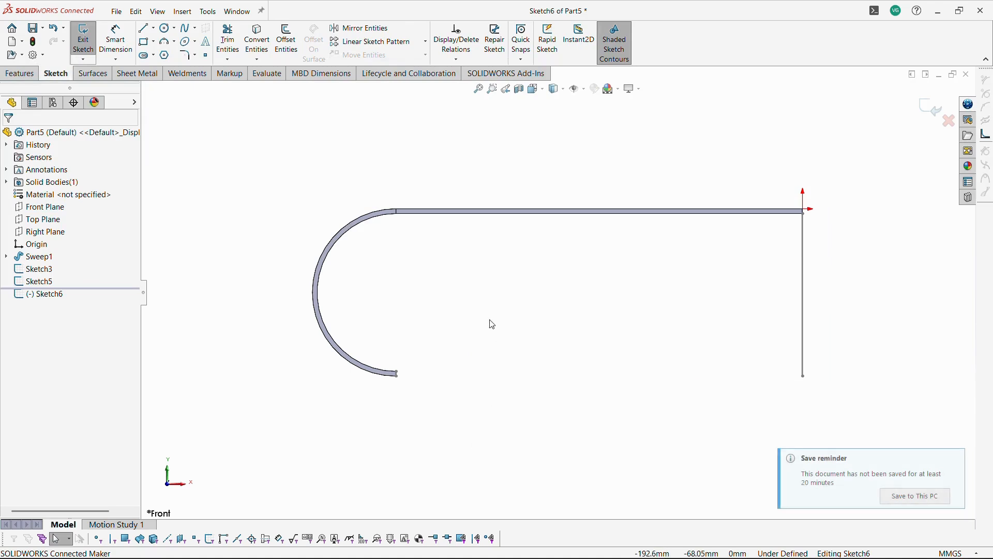
{"action": "left_click", "coordinate": [195, 28]}
{"action": "left_click", "coordinate": [209, 55]}
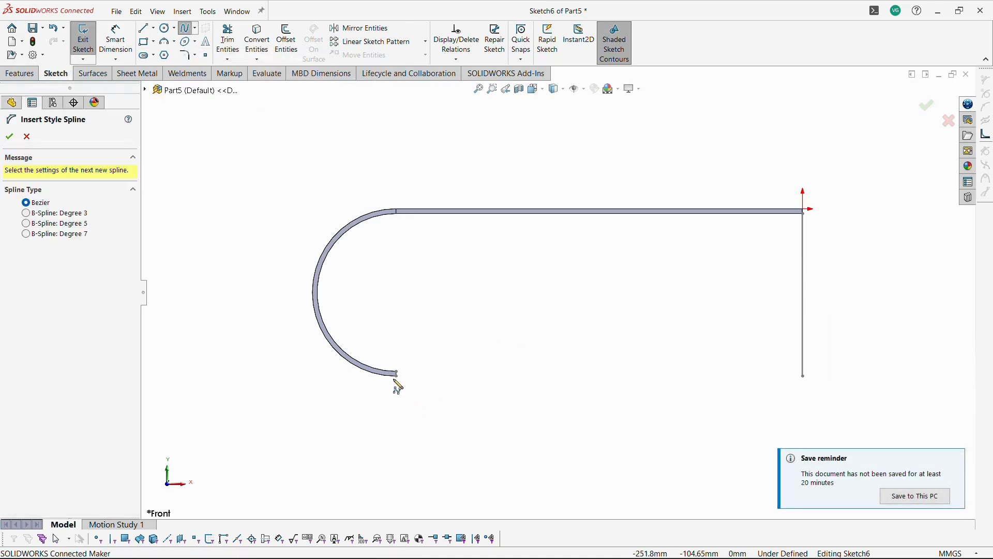
{"action": "scroll", "coordinate": [414, 403], "scroll_direction": "down", "scroll_amount": 5}
{"action": "left_click", "coordinate": [355, 283]}
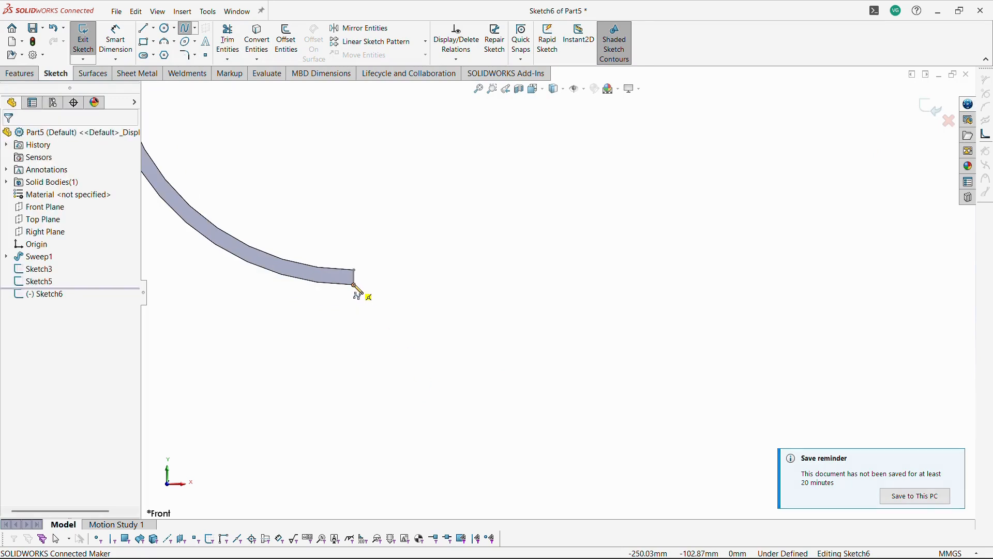
{"action": "scroll", "coordinate": [615, 355], "scroll_direction": "up", "scroll_amount": 6}
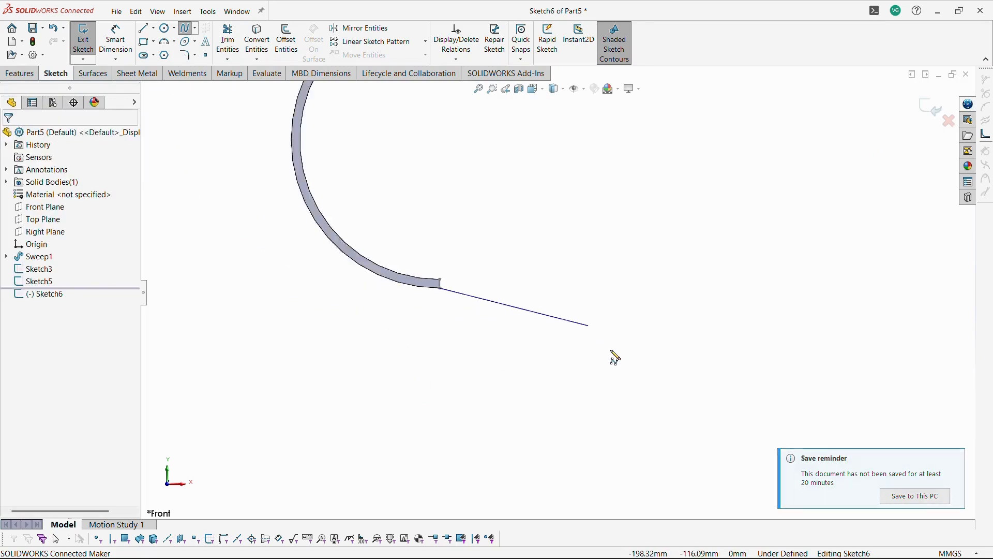
{"action": "left_click", "coordinate": [696, 294]}
{"action": "scroll", "coordinate": [714, 274], "scroll_direction": "up", "scroll_amount": 2}
{"action": "scroll", "coordinate": [714, 259], "scroll_direction": "down", "scroll_amount": 2}
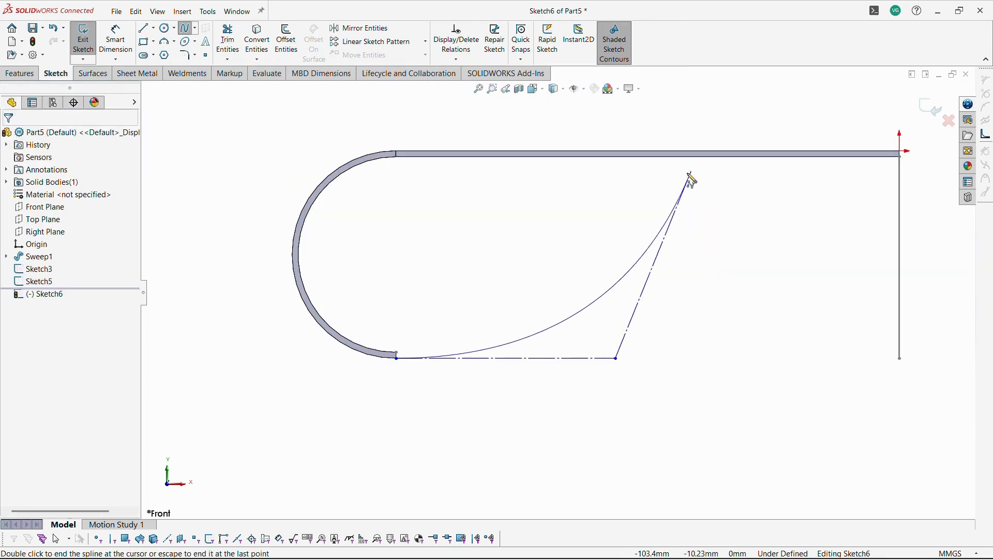
{"action": "left_click", "coordinate": [649, 155]}
{"action": "scroll", "coordinate": [880, 179], "scroll_direction": "down", "scroll_amount": 3}
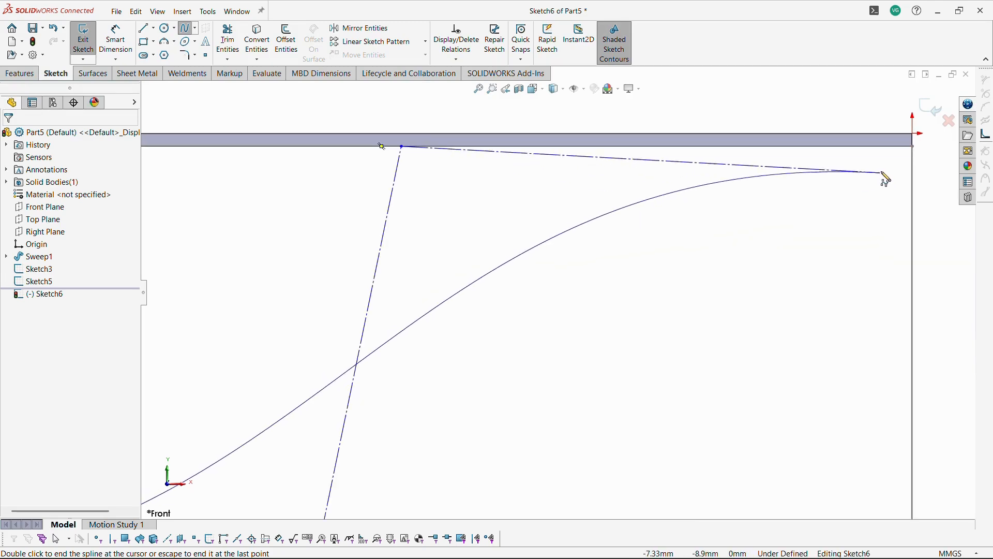
{"action": "left_click", "coordinate": [913, 153]}
{"action": "key", "text": "Escape"}
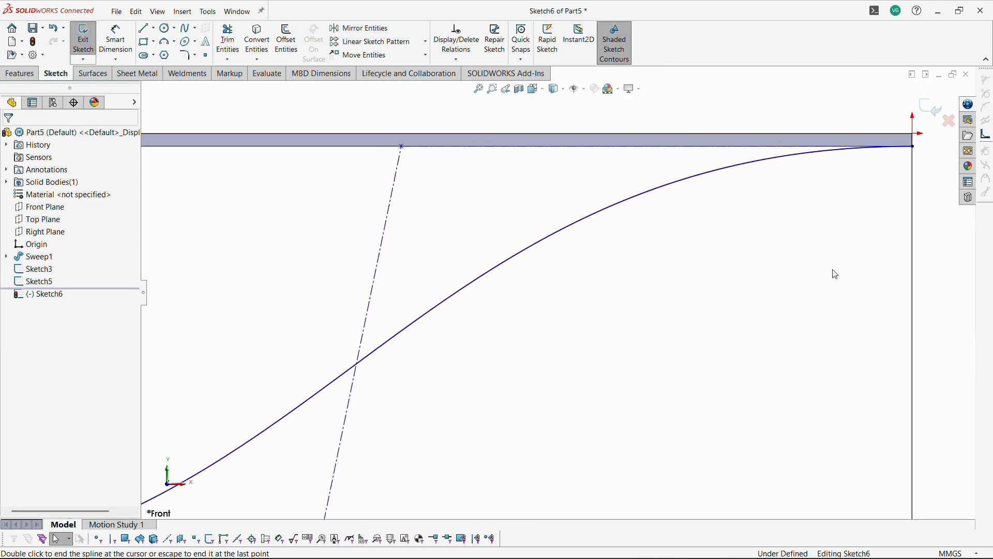
Step: Make the middle line of the spline's control polygon vertical
{"action": "scroll", "coordinate": [711, 324], "scroll_direction": "up", "scroll_amount": 3}
{"action": "scroll", "coordinate": [563, 292], "scroll_direction": "up", "scroll_amount": 1}
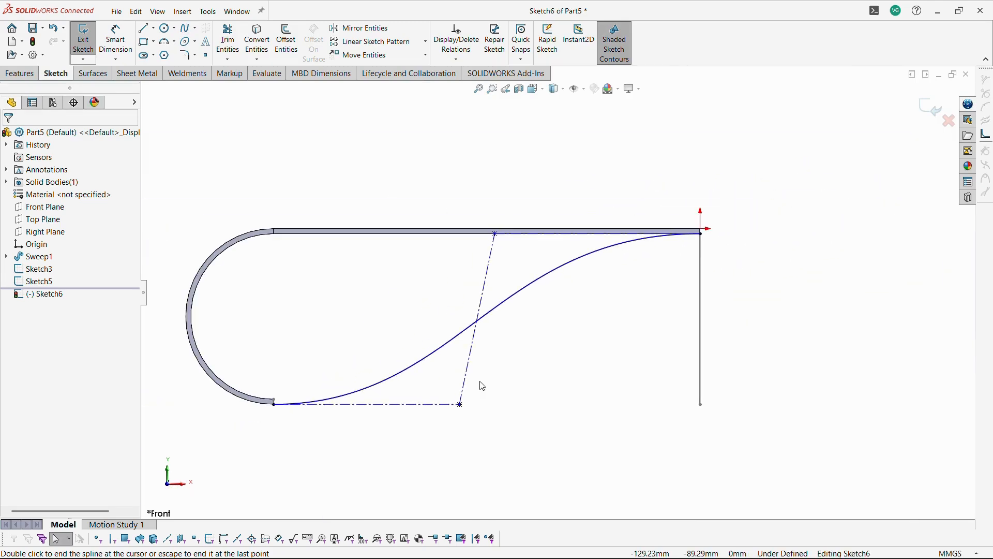
{"action": "left_click", "coordinate": [493, 266]}
{"action": "left_click", "coordinate": [581, 212]}
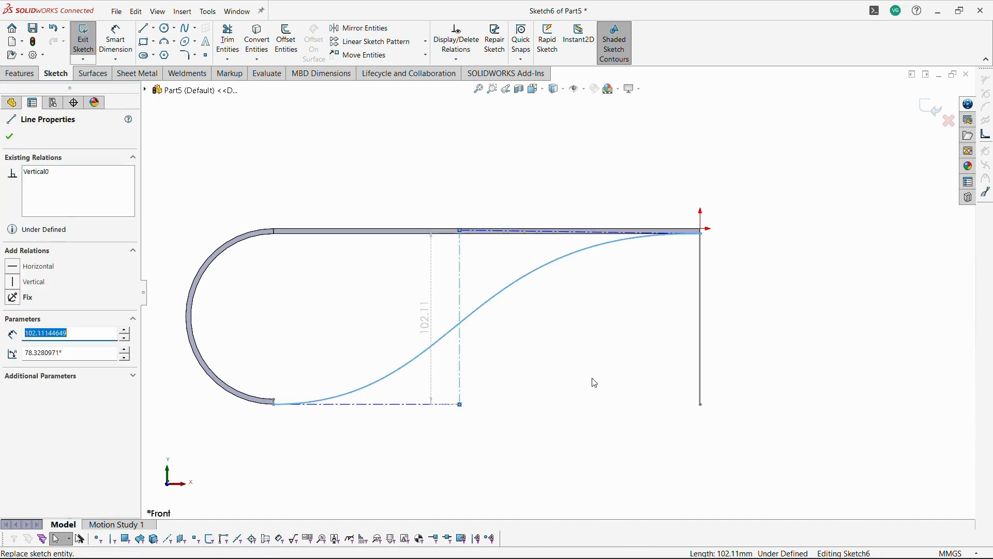
{"action": "left_click", "coordinate": [540, 345]}
Step: Make the upper intermediate control vertex of the spline coincident with the flat section's underside edge
{"action": "scroll", "coordinate": [471, 239], "scroll_direction": "down", "scroll_amount": 3}
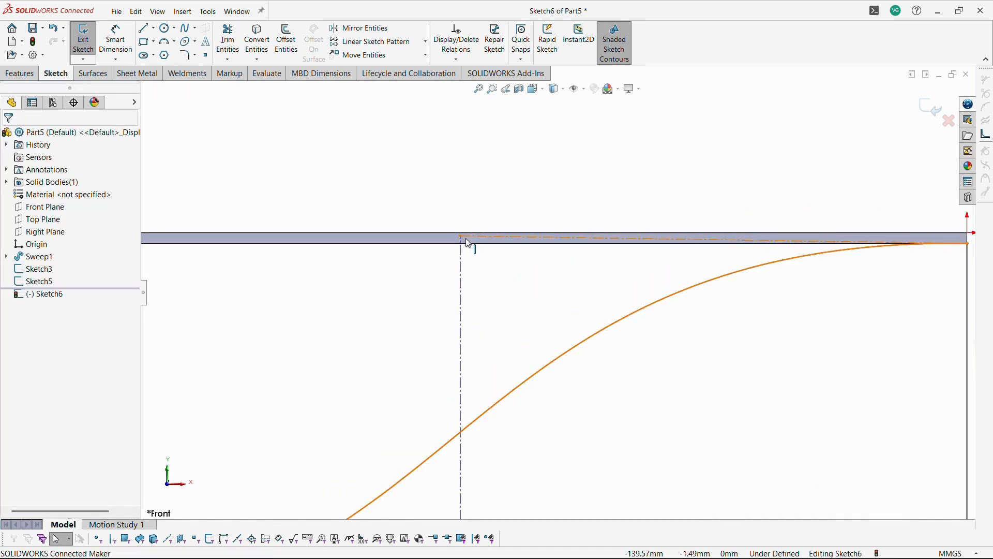
{"action": "left_click", "coordinate": [461, 237]}
{"action": "left_click", "coordinate": [483, 243], "text": "ctrl"}
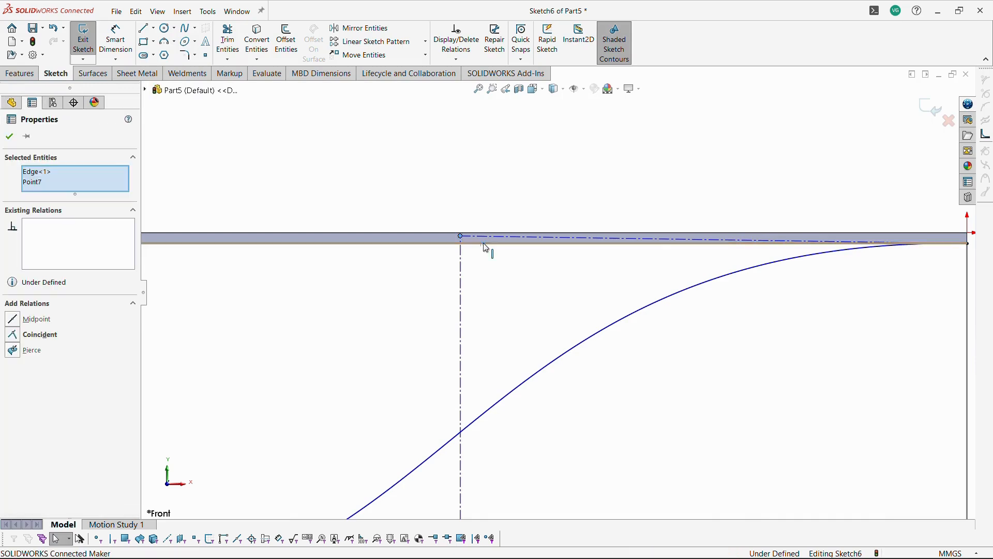
{"action": "left_click", "coordinate": [533, 201]}
{"action": "left_click", "coordinate": [544, 262]}
{"action": "scroll", "coordinate": [558, 295], "scroll_direction": "up", "scroll_amount": 5}
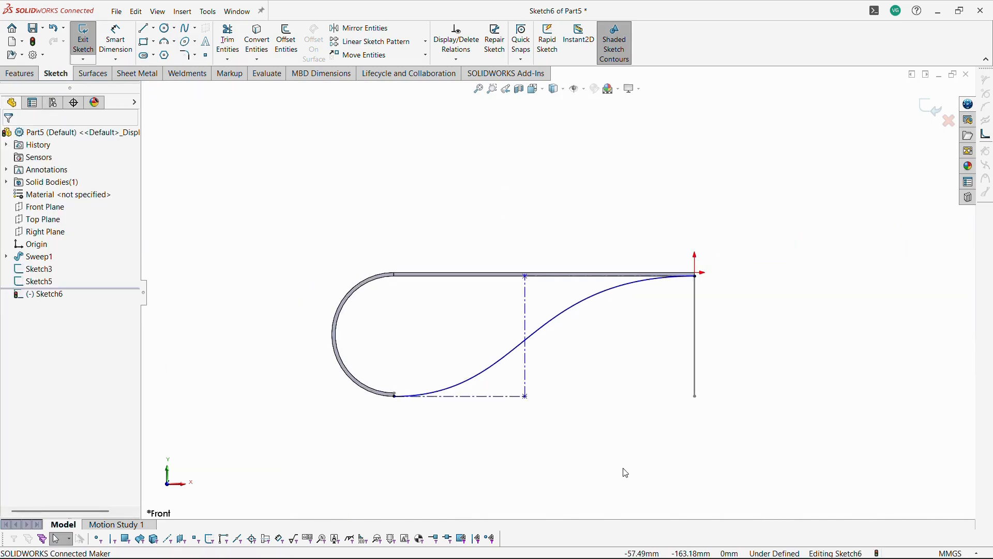
Step: Make the spline's lower control polygon line tangent to the curved section's outer edge
{"action": "scroll", "coordinate": [487, 406], "scroll_direction": "down", "scroll_amount": 4}
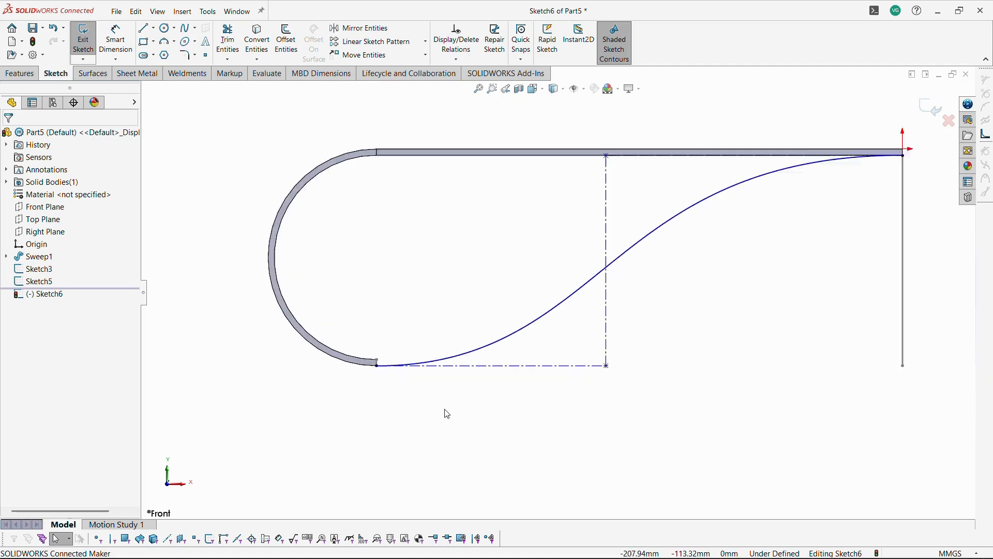
{"action": "left_click", "coordinate": [453, 397]}
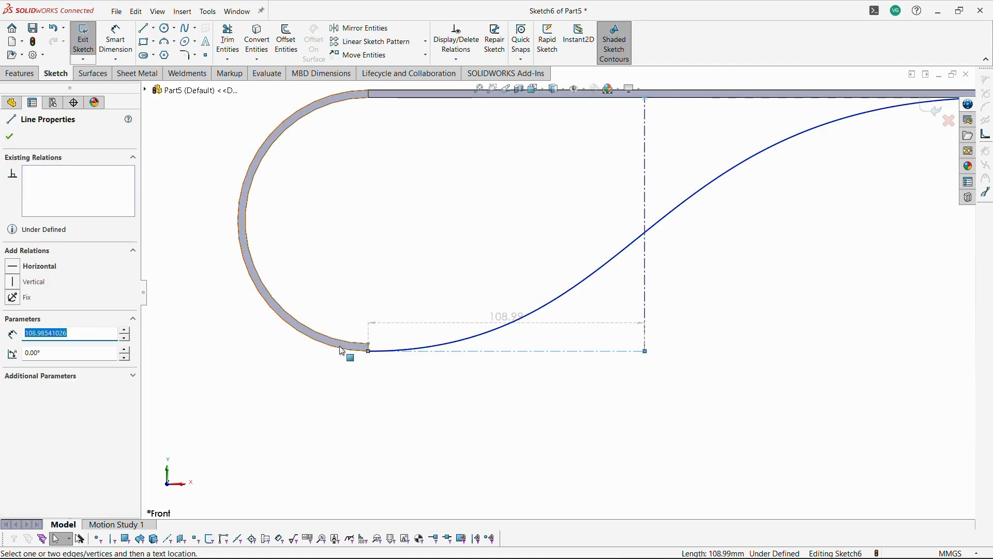
{"action": "left_click", "coordinate": [340, 349], "text": "ctrl"}
{"action": "left_click", "coordinate": [374, 304]}
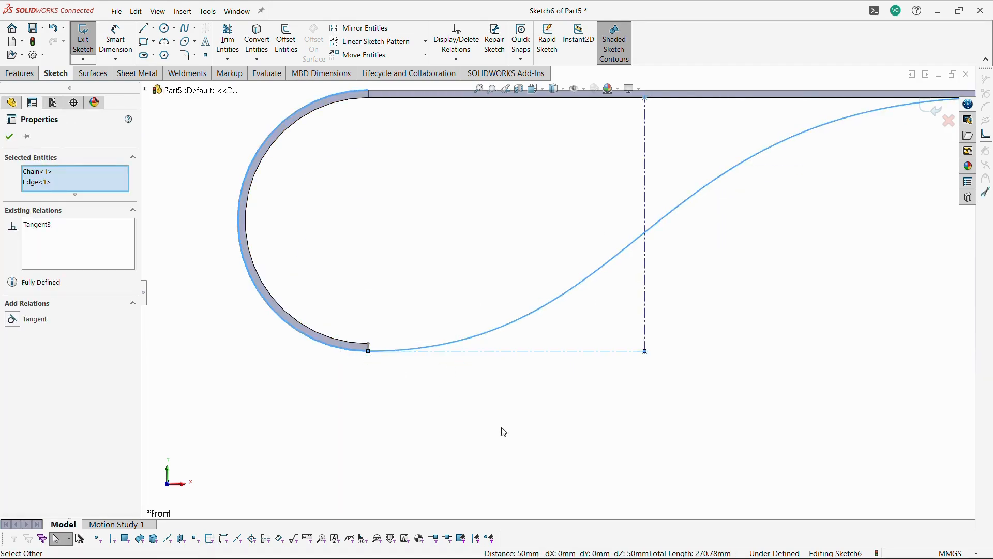
{"action": "left_click", "coordinate": [603, 432]}
Step: Measure the horizontal distance between the spline's two endpoints
{"action": "scroll", "coordinate": [538, 290], "scroll_direction": "up", "scroll_amount": 3}
{"action": "scroll", "coordinate": [644, 190], "scroll_direction": "down", "scroll_amount": 4}
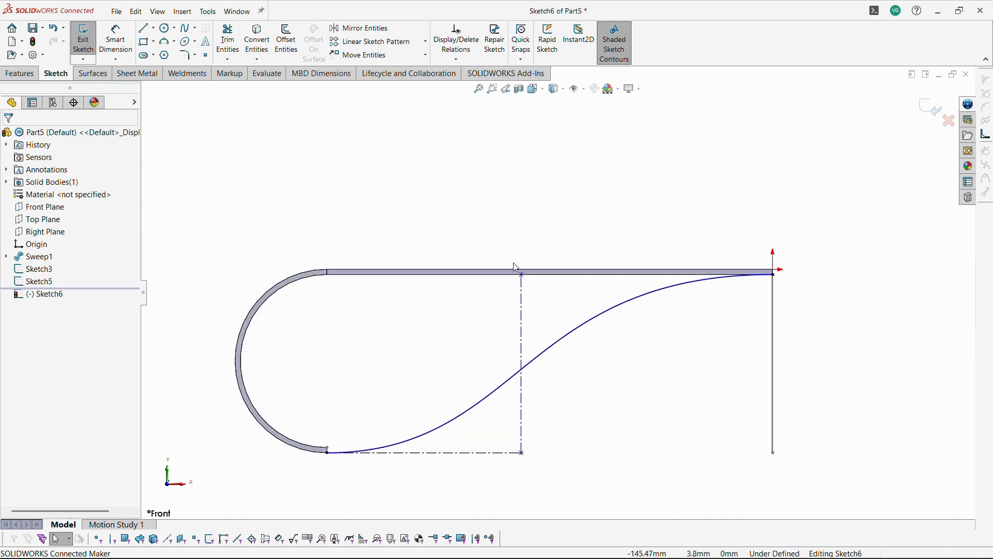
{"action": "left_click", "coordinate": [122, 35]}
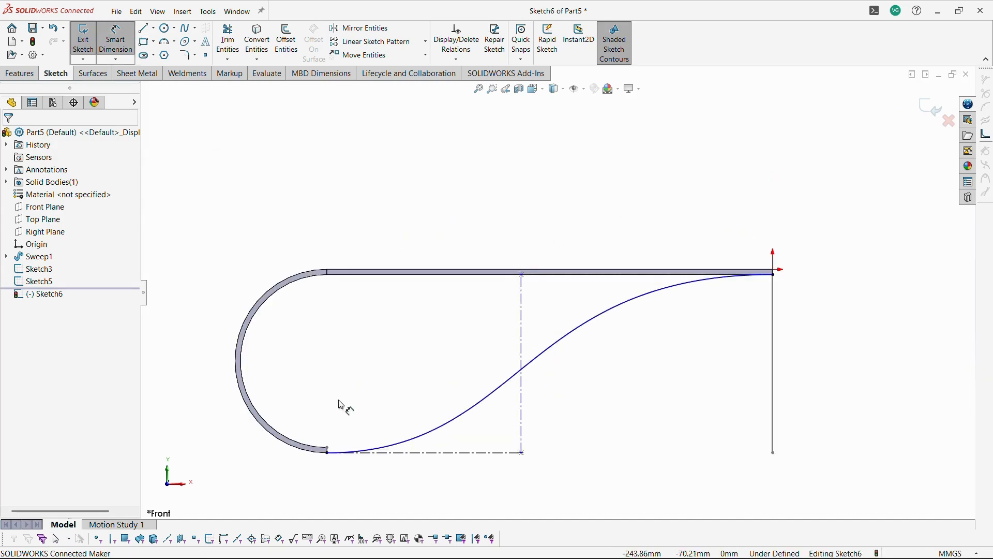
{"action": "left_click", "coordinate": [331, 456]}
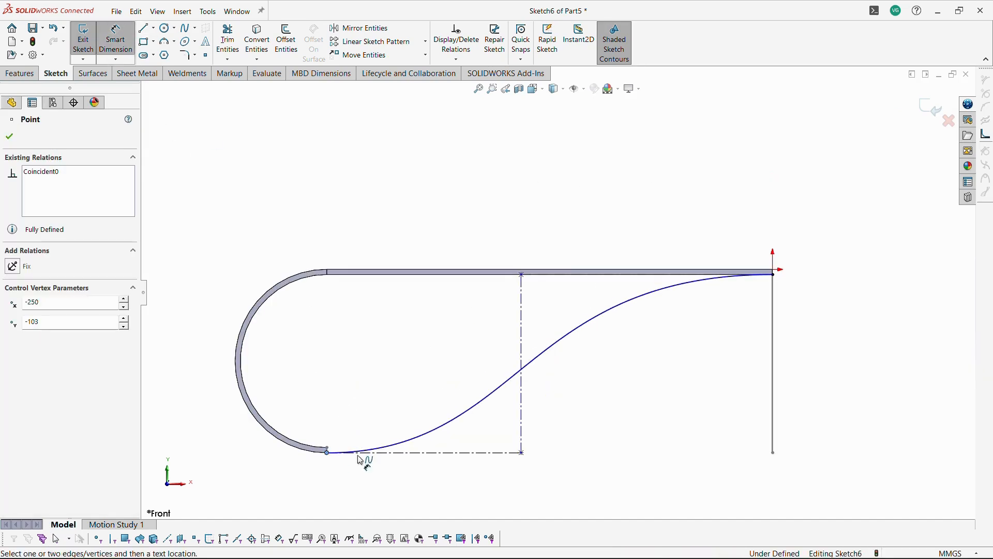
{"action": "left_click", "coordinate": [773, 275]}
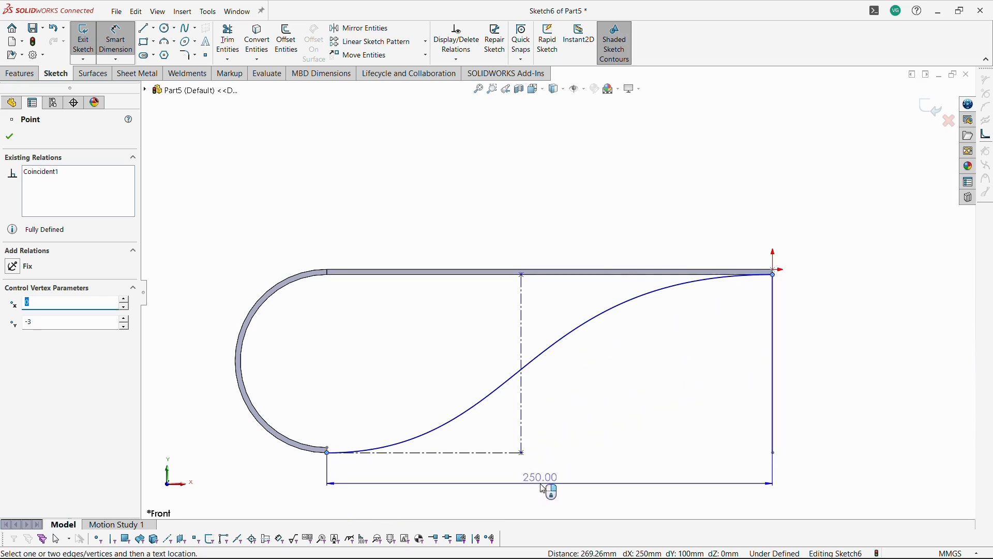
{"action": "key", "text": "Escape"}
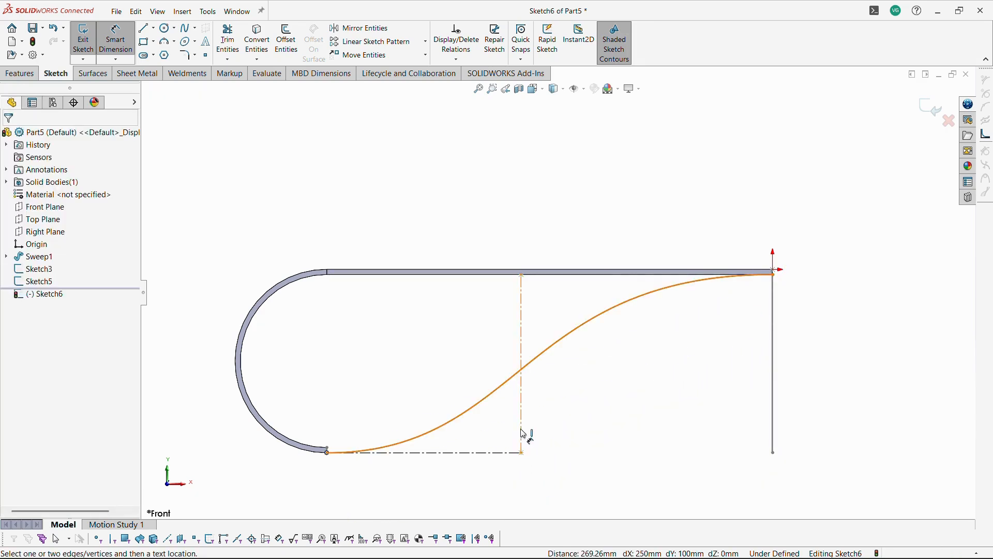
Step: Dimension the lower control polygon line as 250/2, giving 125 mm, and finish the sketch
{"action": "left_click", "coordinate": [512, 453]}
{"action": "left_click", "coordinate": [481, 502]}
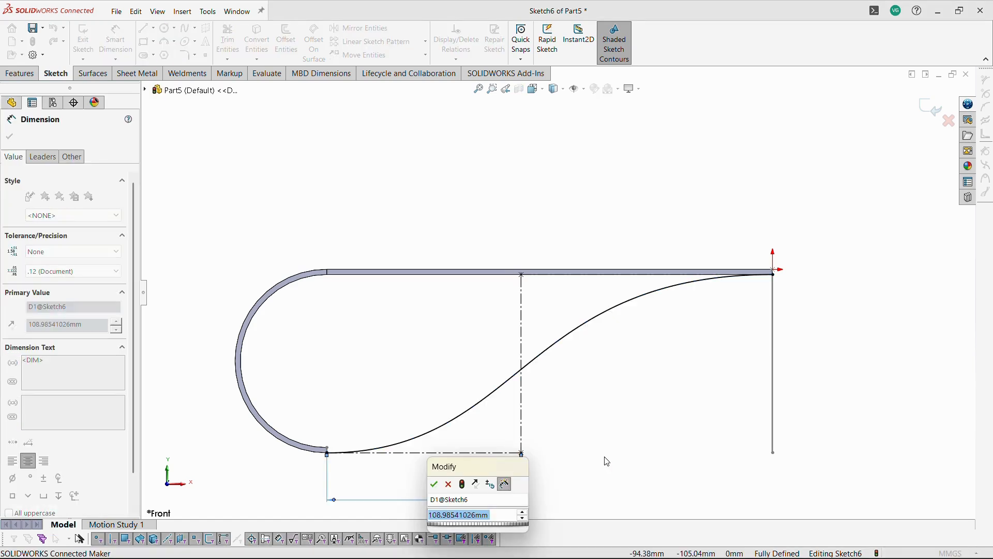
{"action": "type", "text": "125"}
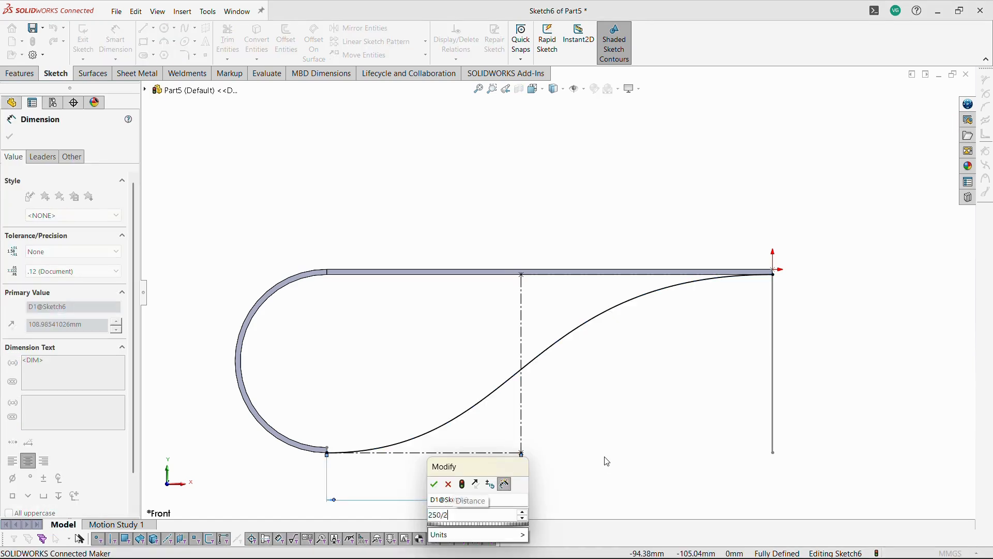
{"action": "key", "text": "Return"}
{"action": "key", "text": "Escape"}
{"action": "key", "text": "f"}
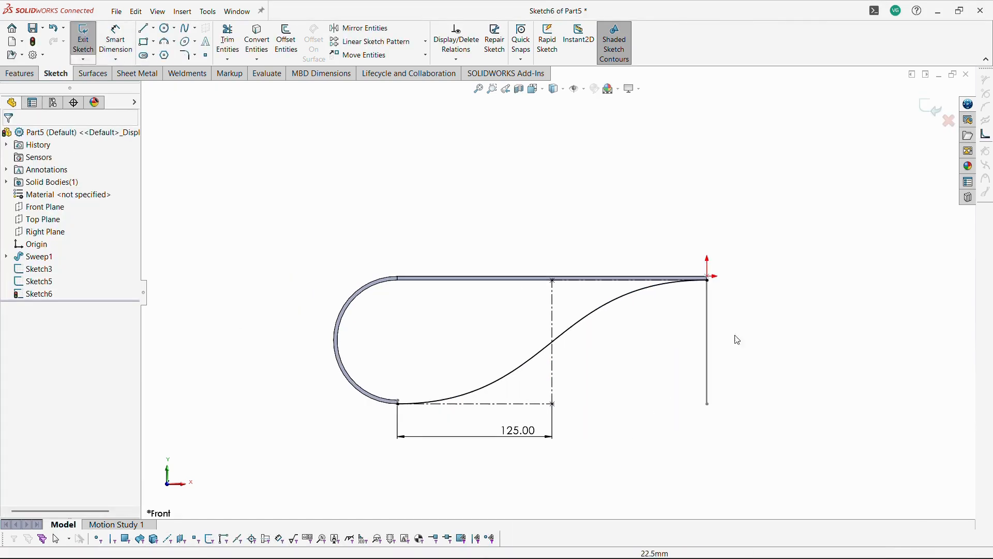
{"action": "left_click", "coordinate": [927, 106]}
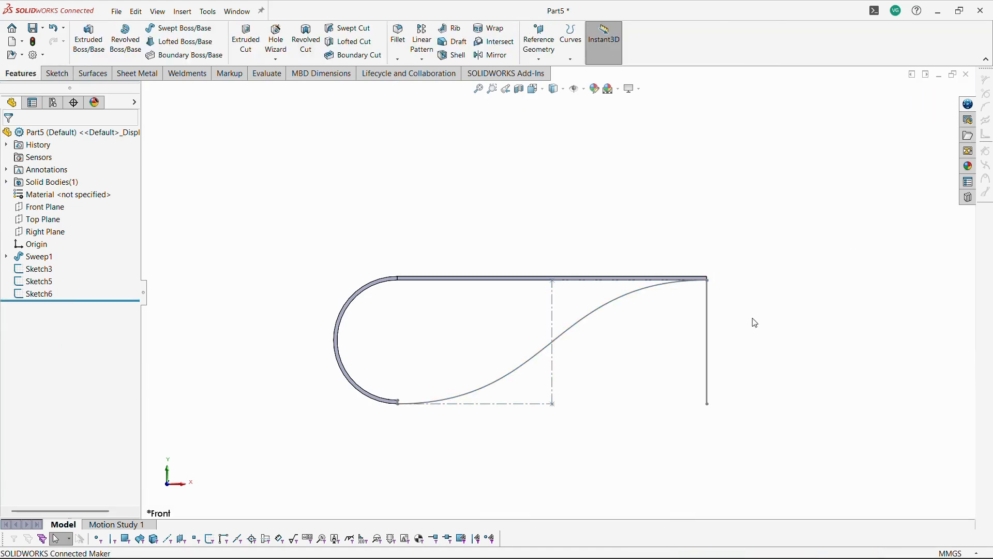
Step: On the Top Plane, sketch a diagonal line about 255 mm long from the curved section's front end corner to the flat end near the origin
{"action": "left_click", "coordinate": [38, 218]}
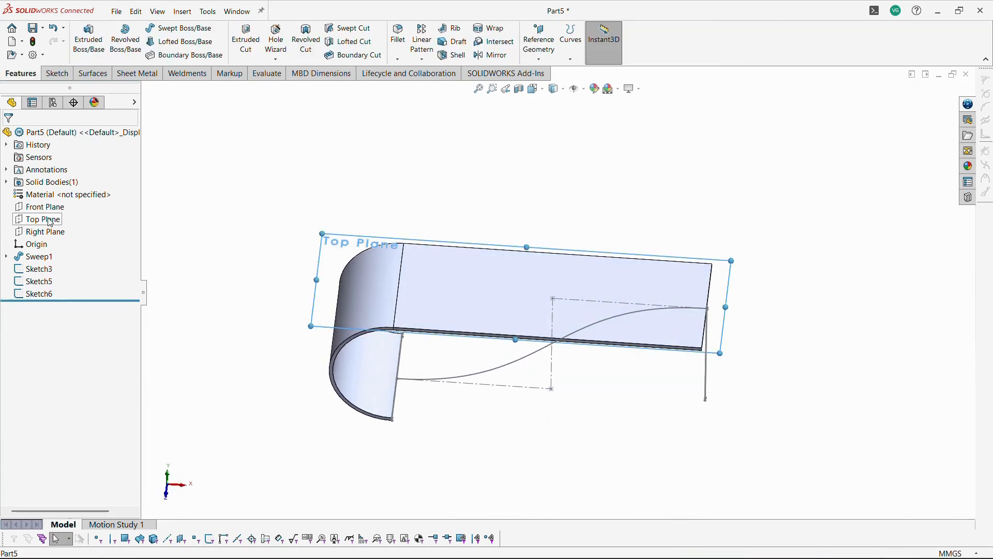
{"action": "left_click", "coordinate": [60, 203]}
{"action": "left_click", "coordinate": [230, 388]}
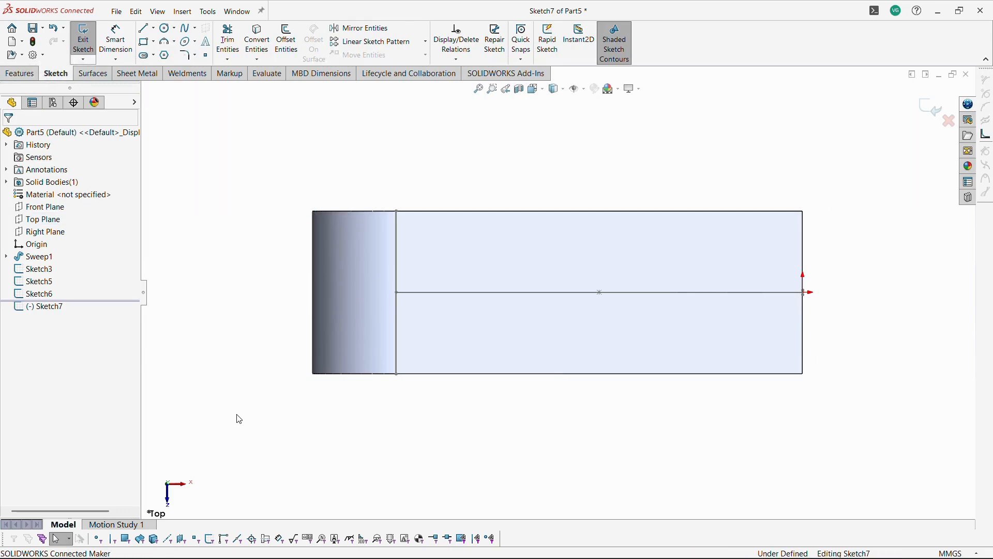
{"action": "left_click", "coordinate": [142, 29]}
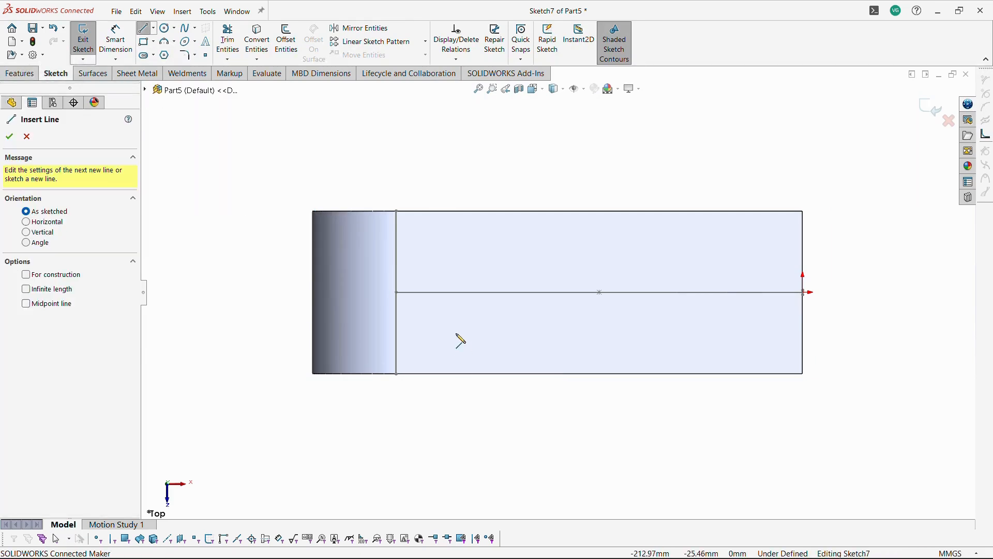
{"action": "left_click", "coordinate": [397, 373]}
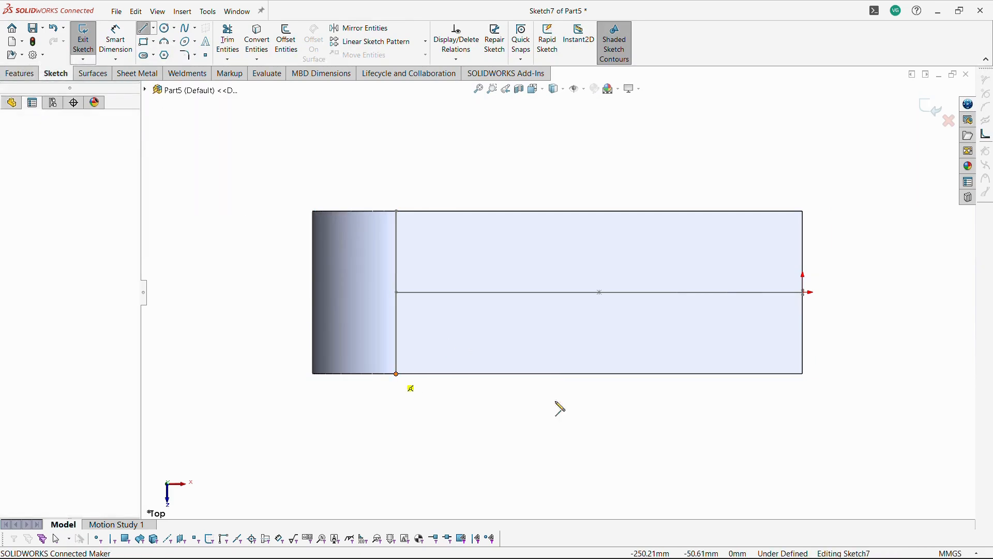
{"action": "scroll", "coordinate": [791, 320], "scroll_direction": "down", "scroll_amount": 3}
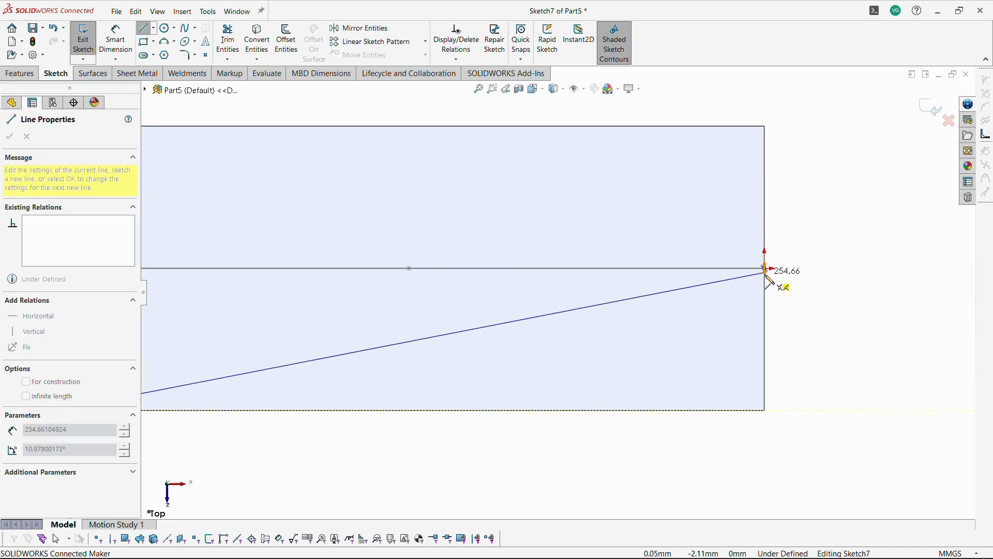
{"action": "left_click", "coordinate": [767, 271]}
{"action": "key", "text": "Escape"}
{"action": "scroll", "coordinate": [796, 300], "scroll_direction": "up", "scroll_amount": 3}
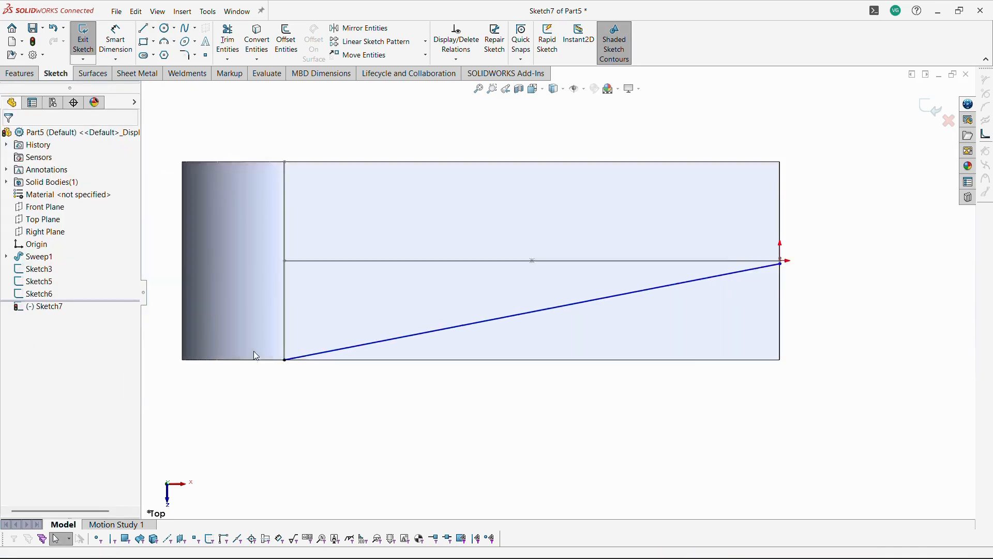
Step: Make the diagonal line's endpoint coincident with the nearby top corner of the narrow vertical profile and finish the sketch
{"action": "scroll", "coordinate": [254, 354], "scroll_direction": "down", "scroll_amount": 2}
{"action": "scroll", "coordinate": [867, 273], "scroll_direction": "up", "scroll_amount": 3}
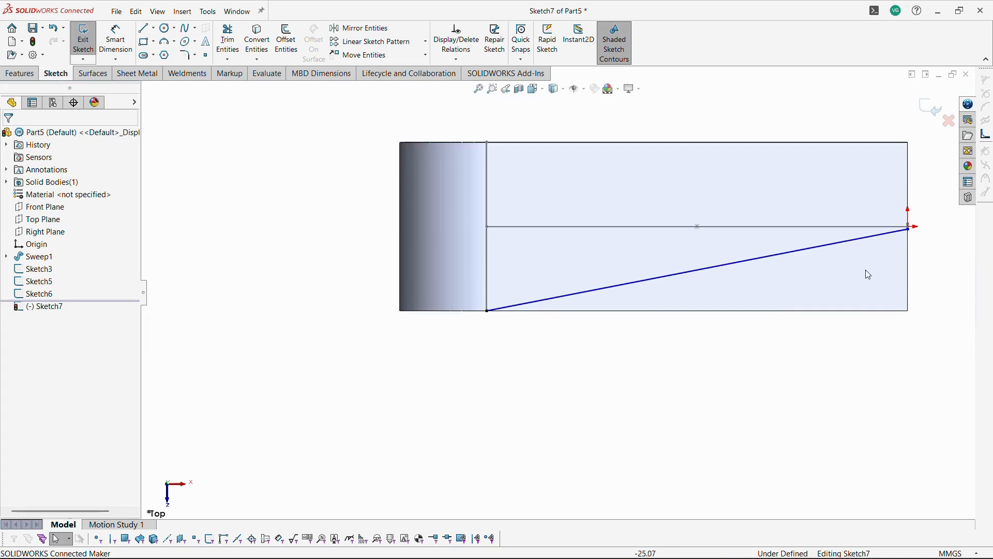
{"action": "scroll", "coordinate": [735, 284], "scroll_direction": "down", "scroll_amount": 4}
{"action": "middle_click_drag", "start_coordinate": [672, 266], "coordinate": [653, 259]}
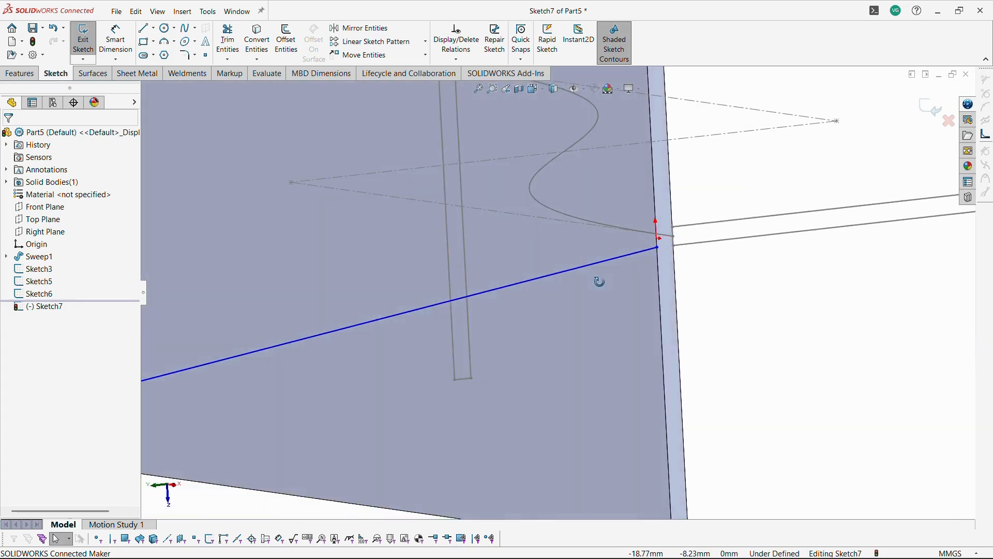
{"action": "left_click", "coordinate": [657, 247]}
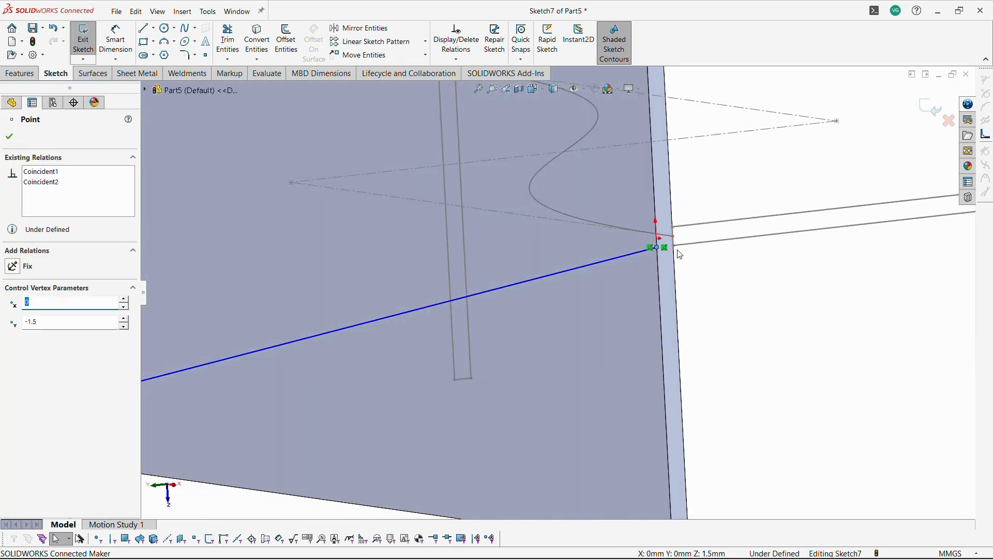
{"action": "left_click", "coordinate": [674, 246], "text": "ctrl"}
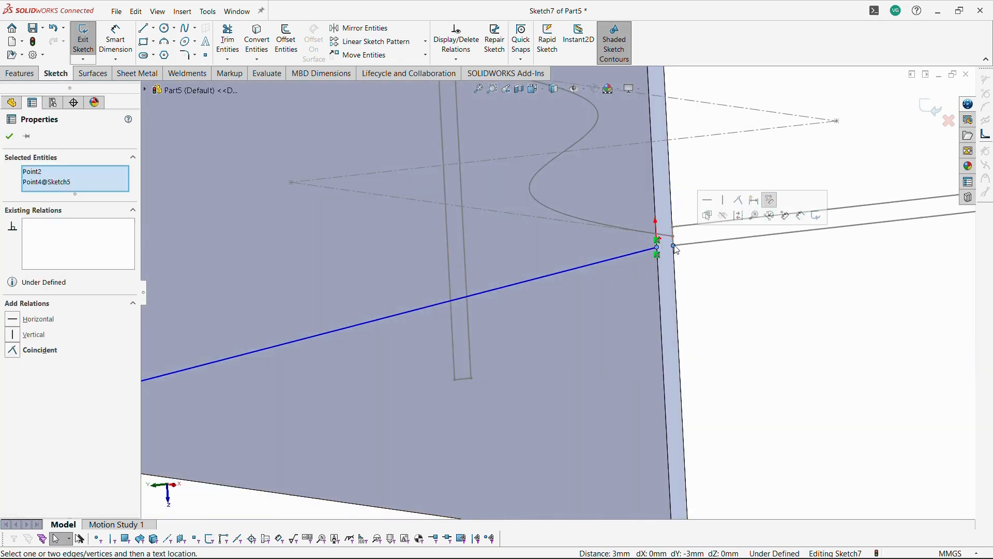
{"action": "left_click", "coordinate": [739, 201]}
{"action": "left_click", "coordinate": [743, 350]}
{"action": "scroll", "coordinate": [744, 354], "scroll_direction": "up", "scroll_amount": 4}
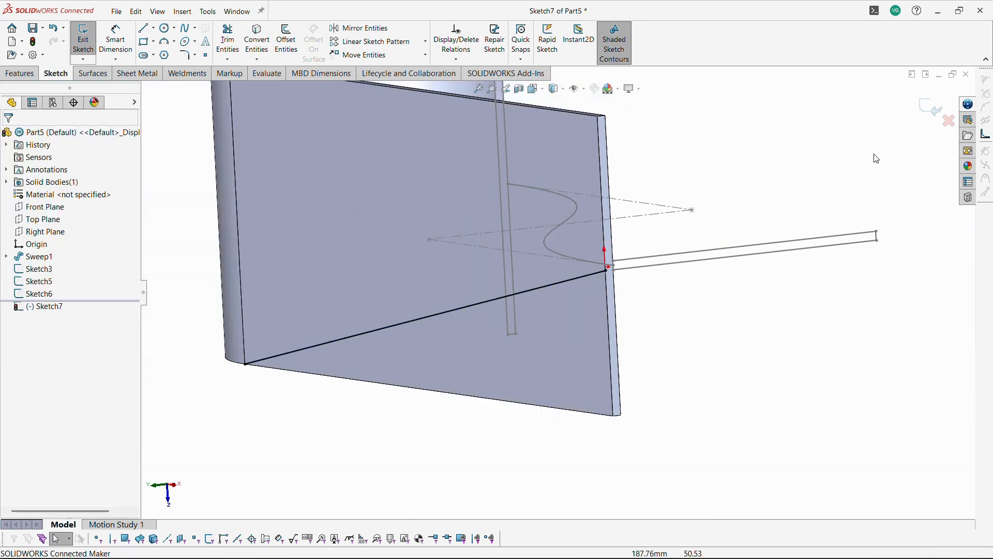
{"action": "middle_click_drag", "start_coordinate": [716, 160], "coordinate": [833, 168]}
{"action": "key", "text": "space"}
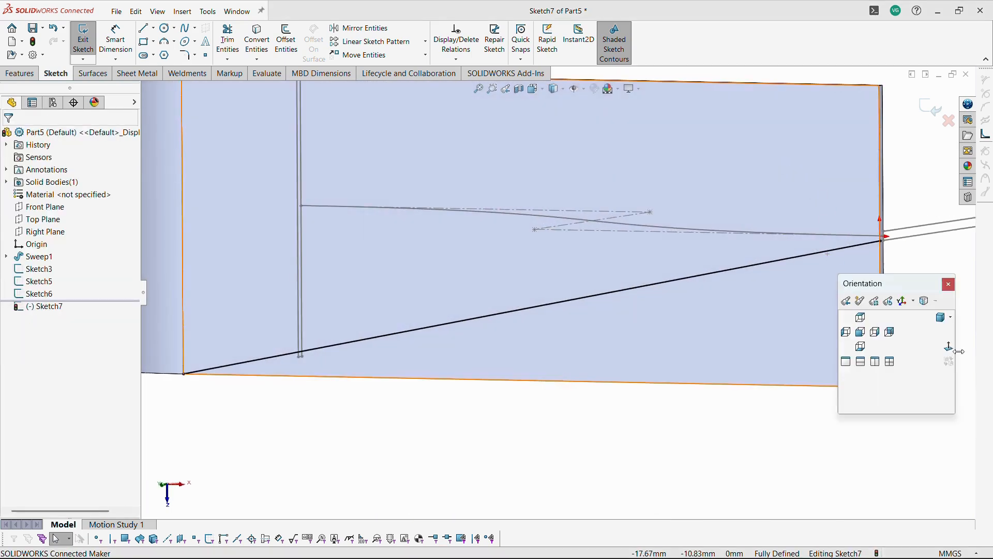
{"action": "key", "text": "ctrl+5"}
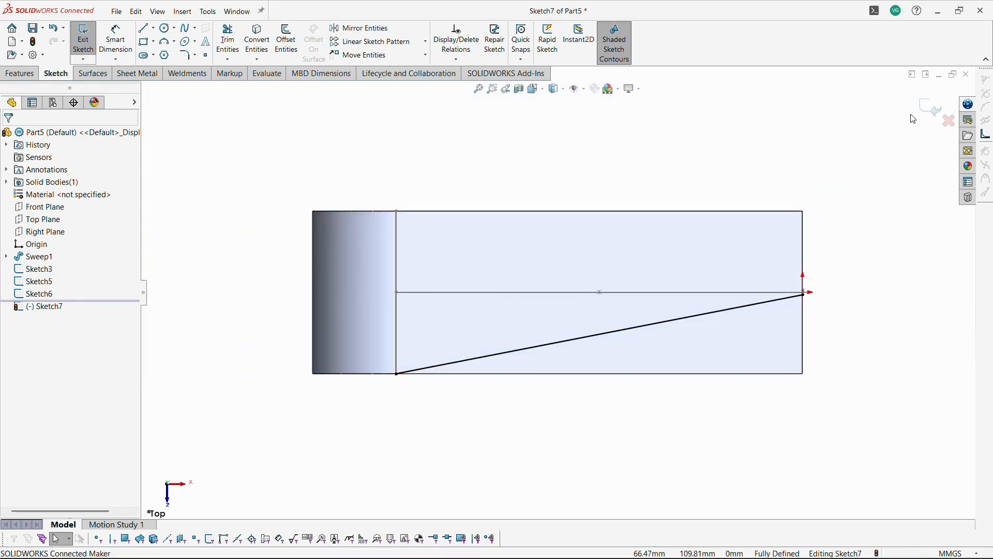
{"action": "mouse_move", "coordinate": [621, 434]}
{"action": "middle_mouse_down"}
{"action": "mouse_move", "coordinate": [623, 277]}
{"action": "mouse_move", "coordinate": [600, 221]}
{"action": "mouse_move", "coordinate": [559, 243]}
{"action": "middle_mouse_up"}
Step: Create a sketch-on-sketch projected curve from the diagonal line sketch and the S-shaped spline sketch
{"action": "left_click", "coordinate": [571, 59]}
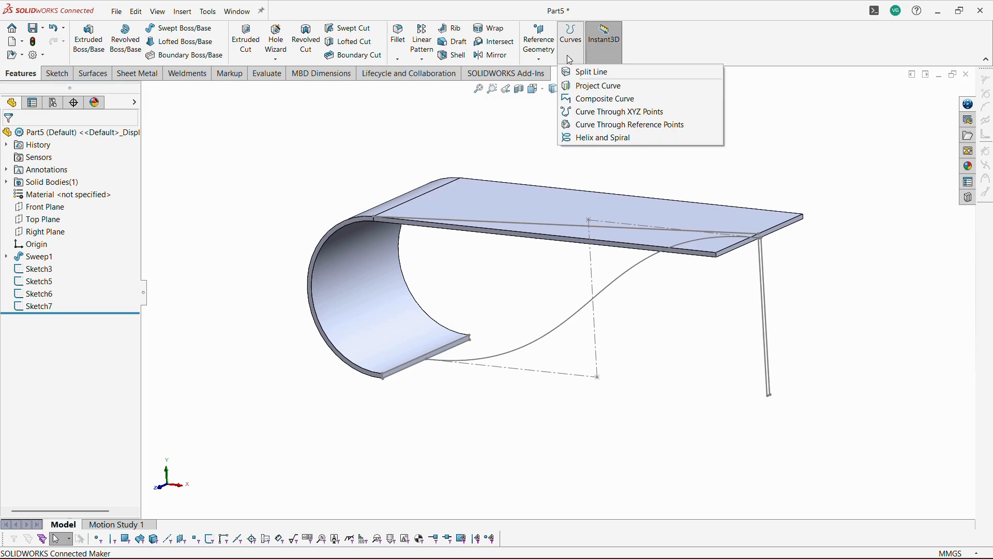
{"action": "left_click", "coordinate": [582, 84]}
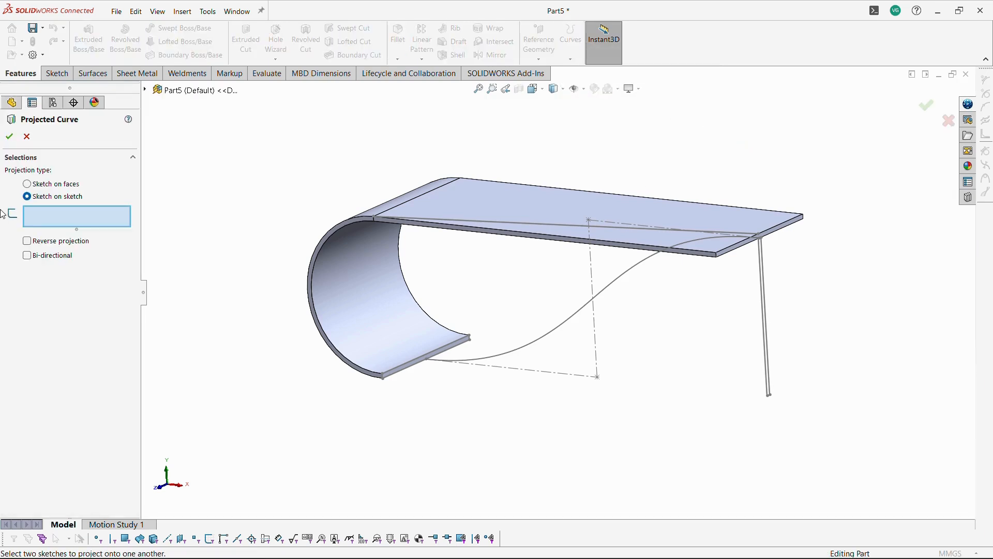
{"action": "left_click", "coordinate": [547, 226]}
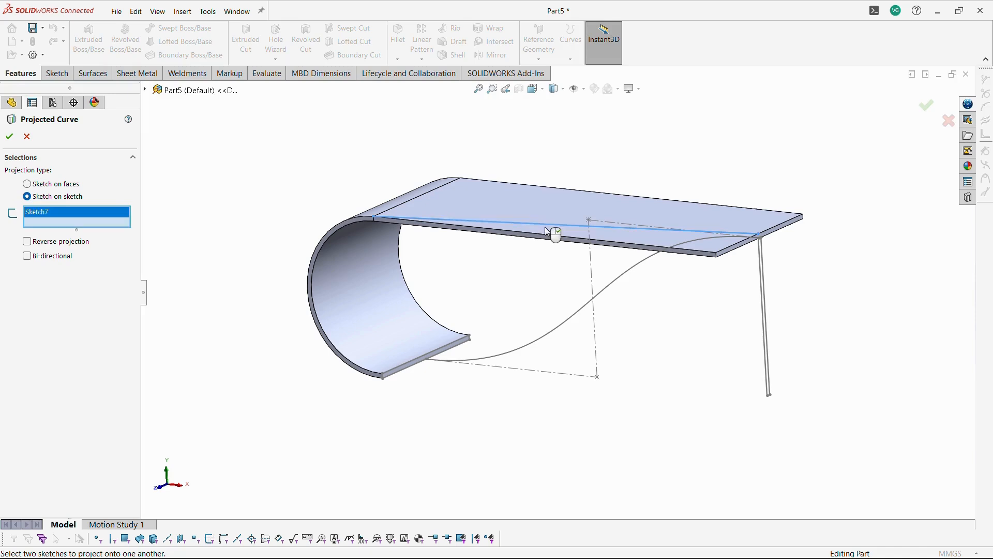
{"action": "left_click", "coordinate": [542, 341]}
{"action": "scroll", "coordinate": [406, 420], "scroll_direction": "down", "scroll_amount": 2}
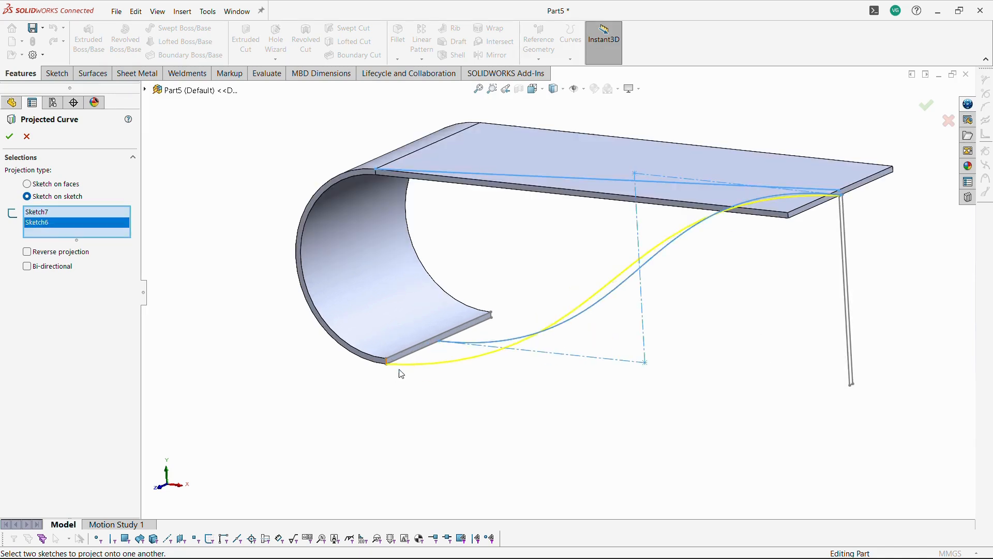
{"action": "scroll", "coordinate": [828, 217], "scroll_direction": "down", "scroll_amount": 3}
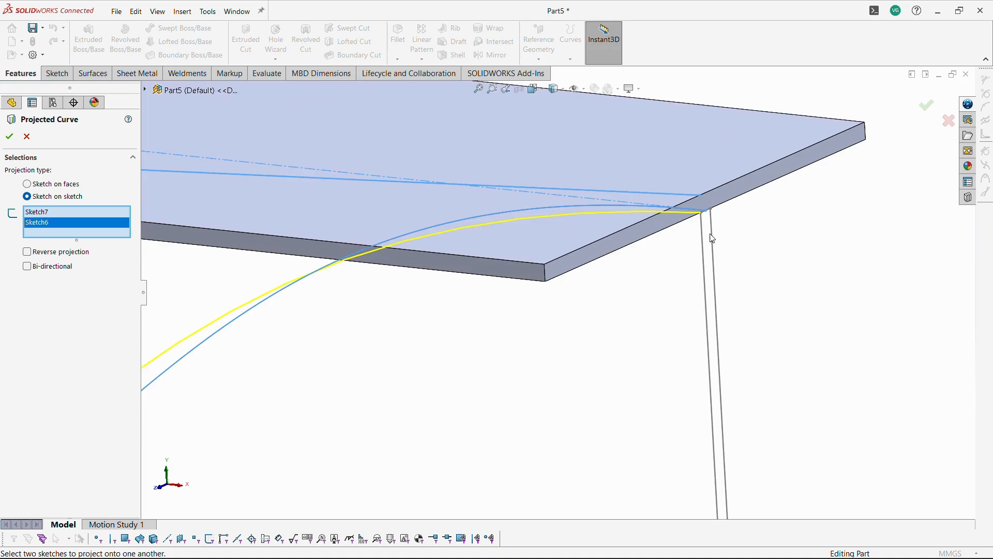
{"action": "scroll", "coordinate": [712, 238], "scroll_direction": "down", "scroll_amount": 3}
{"action": "scroll", "coordinate": [612, 341], "scroll_direction": "up", "scroll_amount": 4}
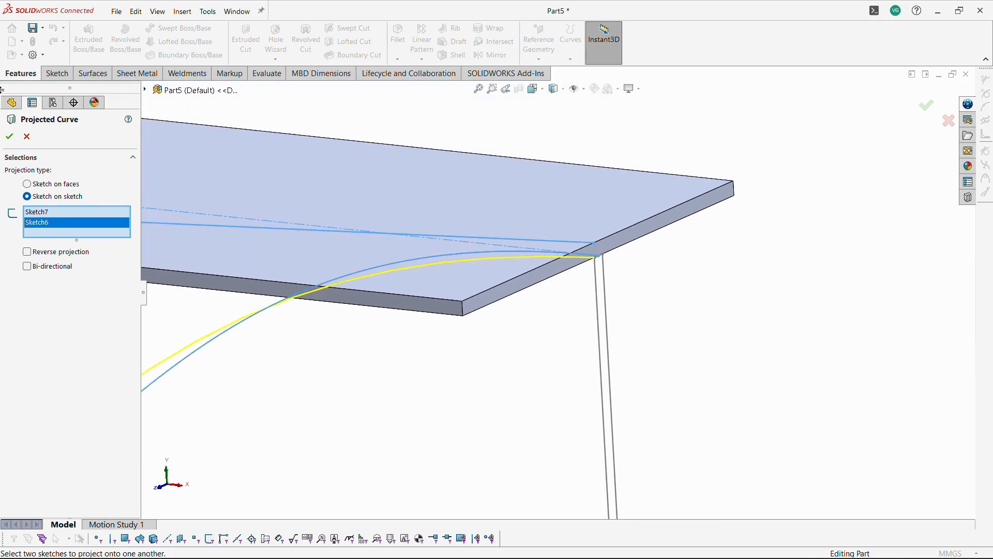
{"action": "left_click", "coordinate": [9, 136]}
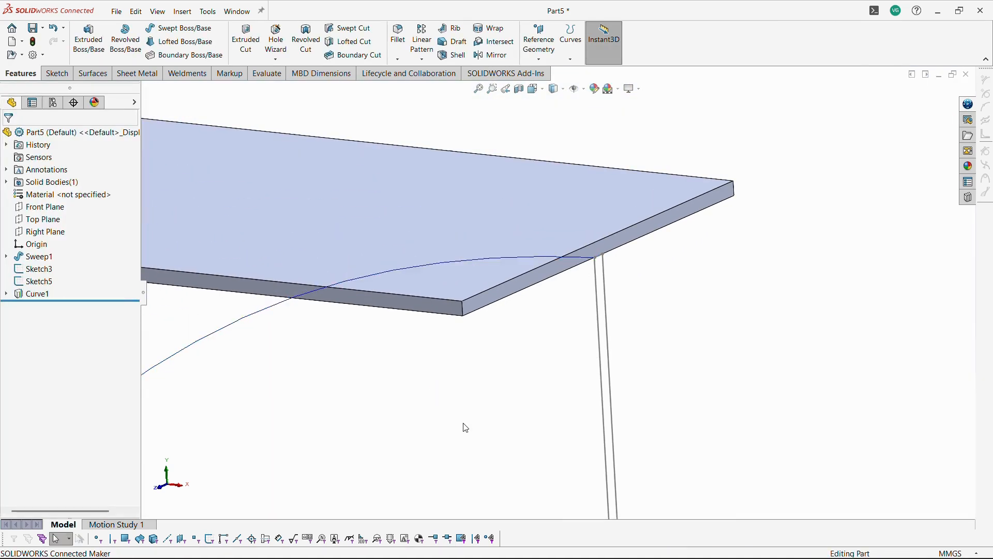
Step: On the Front Plane, sketch a horizontal line from the curved section's lower outer end to the vertical profile's bottom corner and finish the sketch
{"action": "scroll", "coordinate": [464, 426], "scroll_direction": "up", "scroll_amount": 5}
{"action": "middle_click_drag", "start_coordinate": [526, 382], "coordinate": [419, 414]}
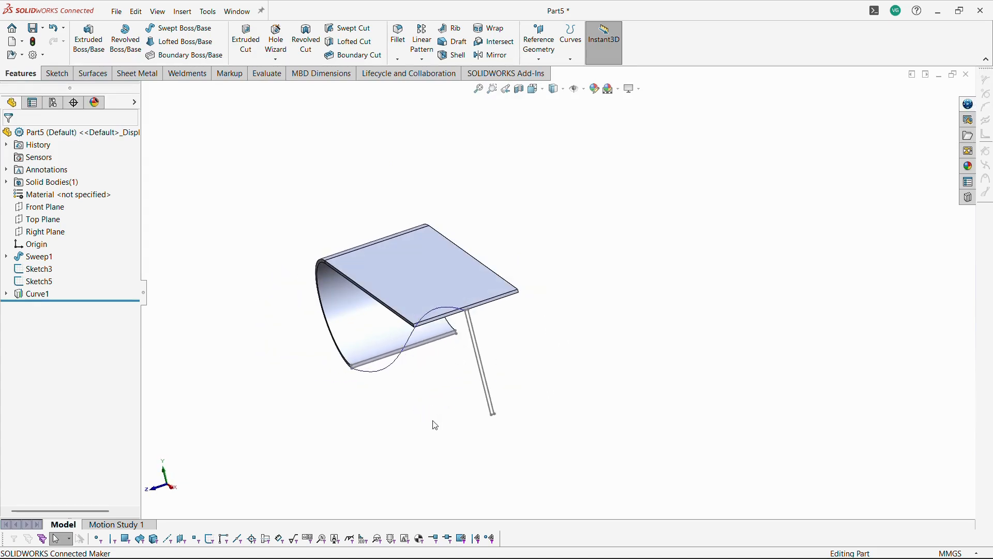
{"action": "left_click", "coordinate": [44, 207]}
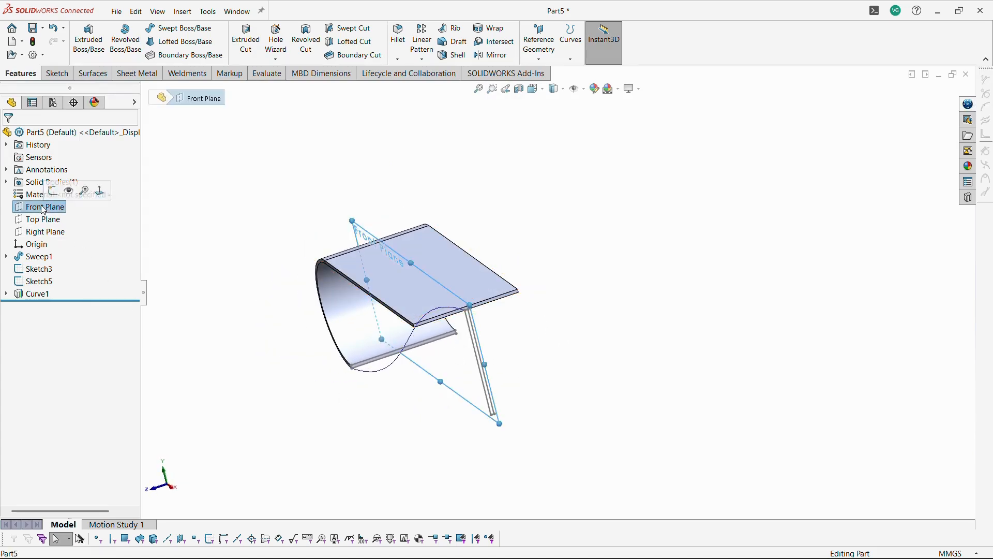
{"action": "left_click", "coordinate": [50, 190]}
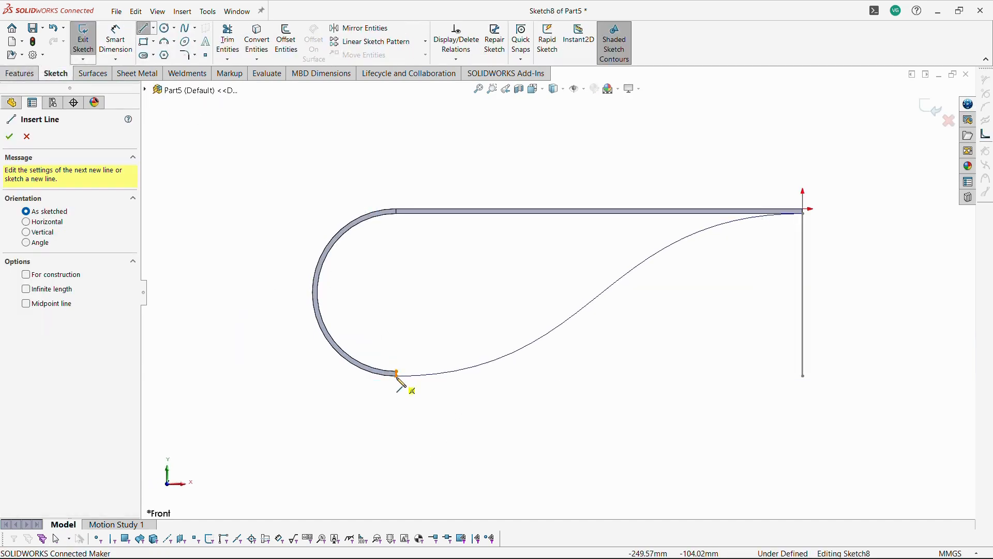
{"action": "scroll", "coordinate": [401, 386], "scroll_direction": "down", "scroll_amount": 5}
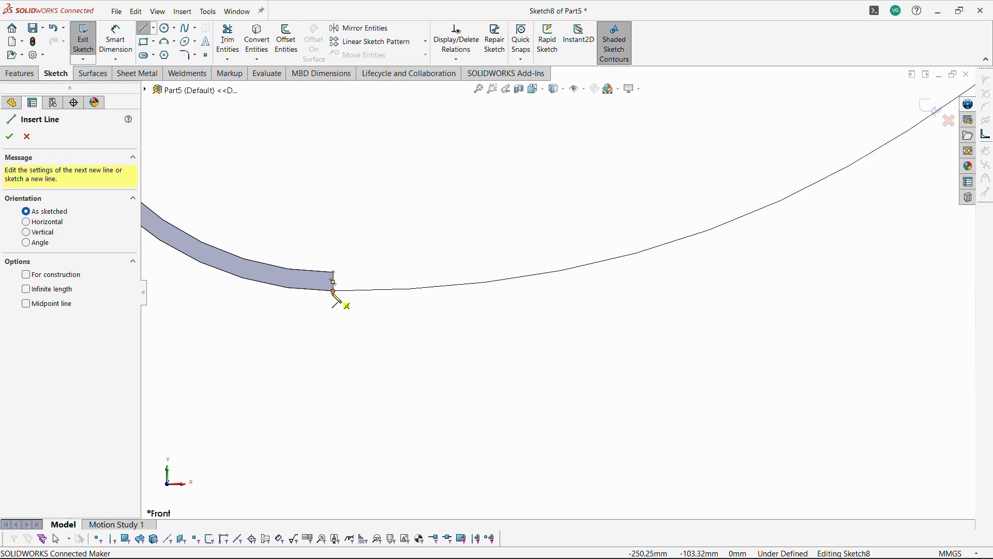
{"action": "left_click", "coordinate": [334, 292]}
{"action": "scroll", "coordinate": [710, 373], "scroll_direction": "up", "scroll_amount": 4}
{"action": "scroll", "coordinate": [784, 310], "scroll_direction": "down", "scroll_amount": 6}
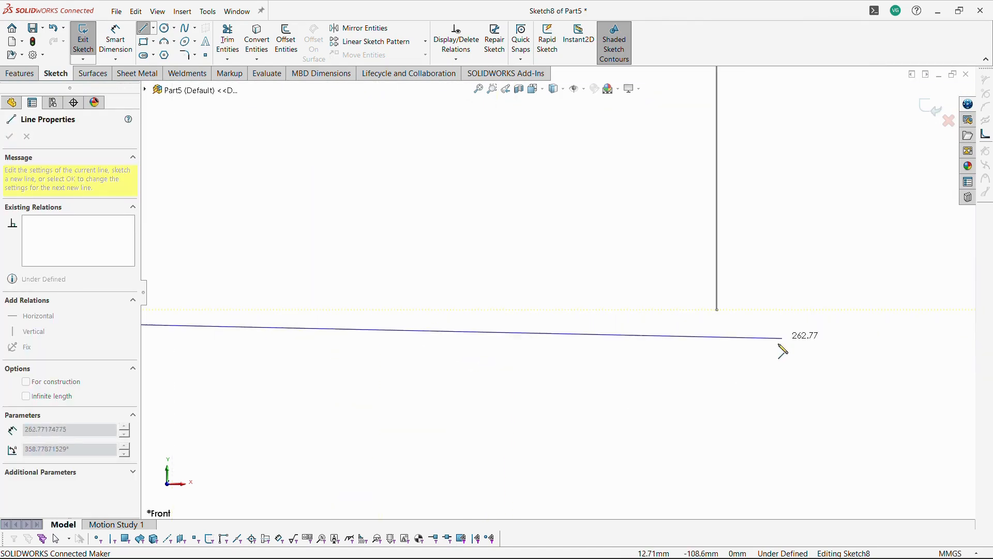
{"action": "left_click", "coordinate": [721, 311]}
{"action": "key", "text": "Escape"}
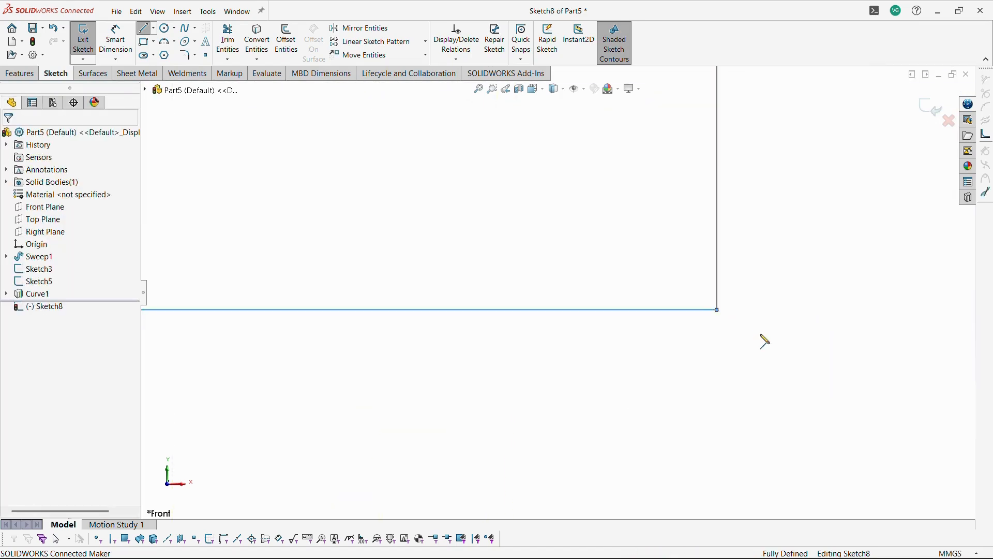
{"action": "scroll", "coordinate": [758, 338], "scroll_direction": "up", "scroll_amount": 6}
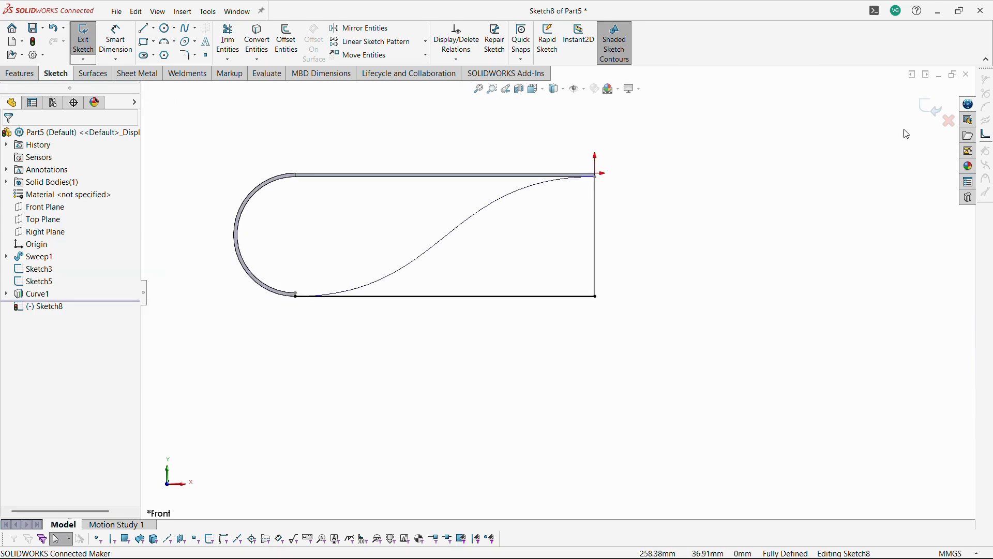
{"action": "mouse_move", "coordinate": [691, 284]}
{"action": "middle_mouse_down"}
{"action": "mouse_move", "coordinate": [665, 302]}
{"action": "mouse_move", "coordinate": [642, 378]}
{"action": "middle_mouse_up"}
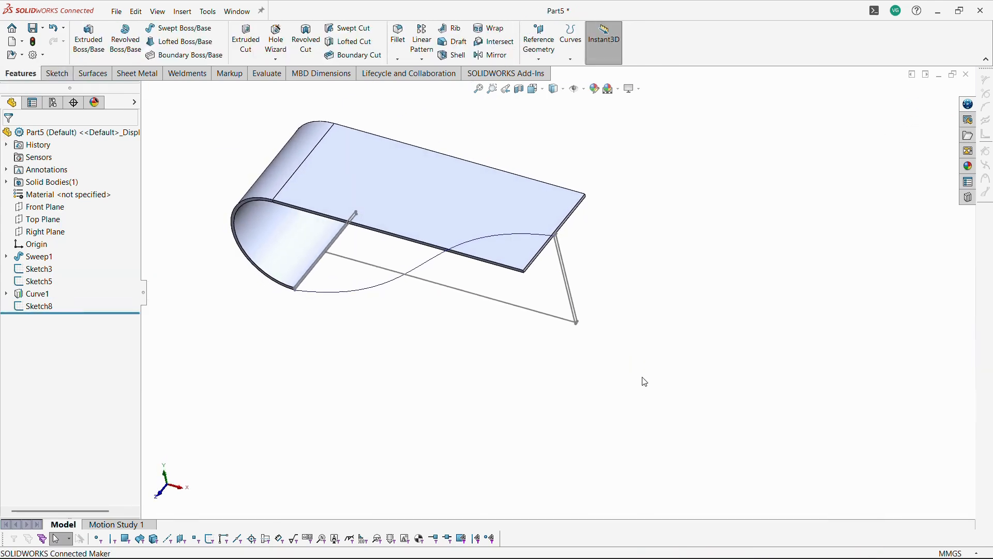
Step: On the Top Plane, sketch a second diagonal line from the curved section's rear end corner to the narrow vertical profile's opposite corner near the origin
{"action": "left_click", "coordinate": [44, 220]}
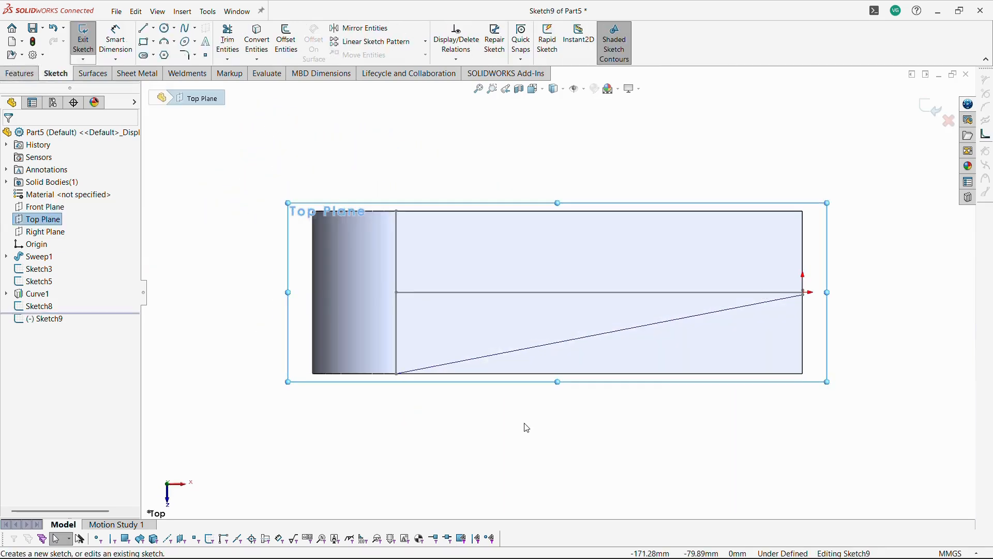
{"action": "left_click", "coordinate": [142, 30]}
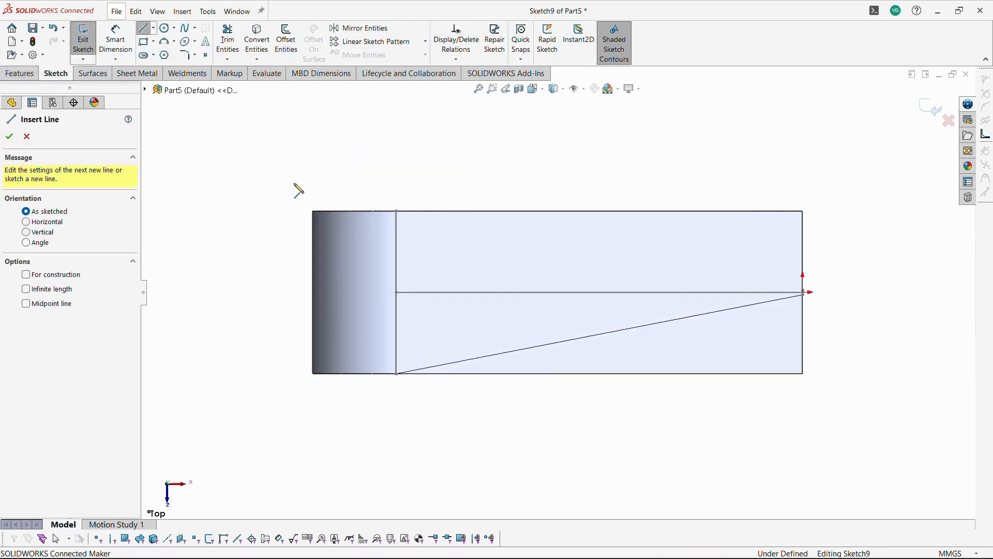
{"action": "scroll", "coordinate": [409, 199], "scroll_direction": "down", "scroll_amount": 4}
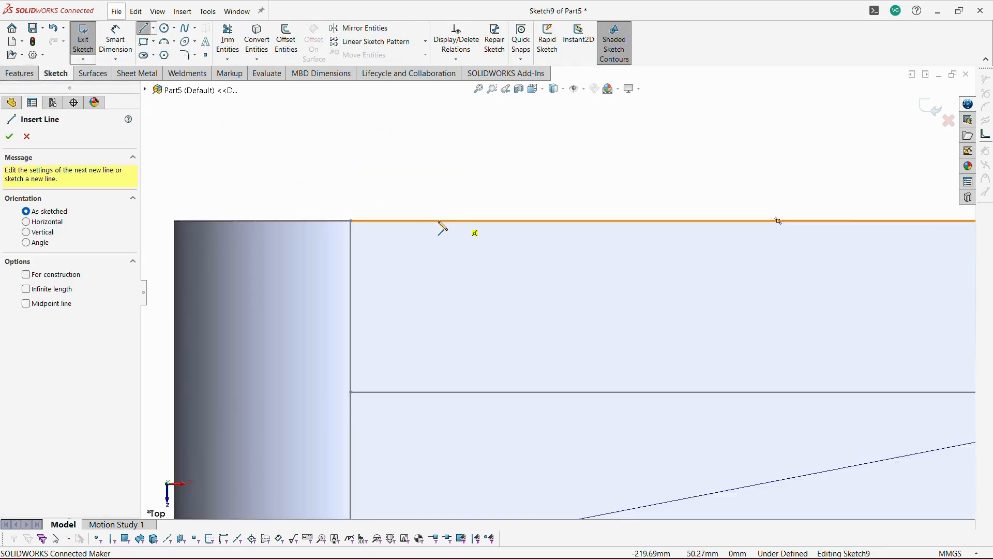
{"action": "left_click", "coordinate": [351, 221]}
{"action": "scroll", "coordinate": [842, 284], "scroll_direction": "up", "scroll_amount": 4}
{"action": "scroll", "coordinate": [666, 348], "scroll_direction": "down", "scroll_amount": 4}
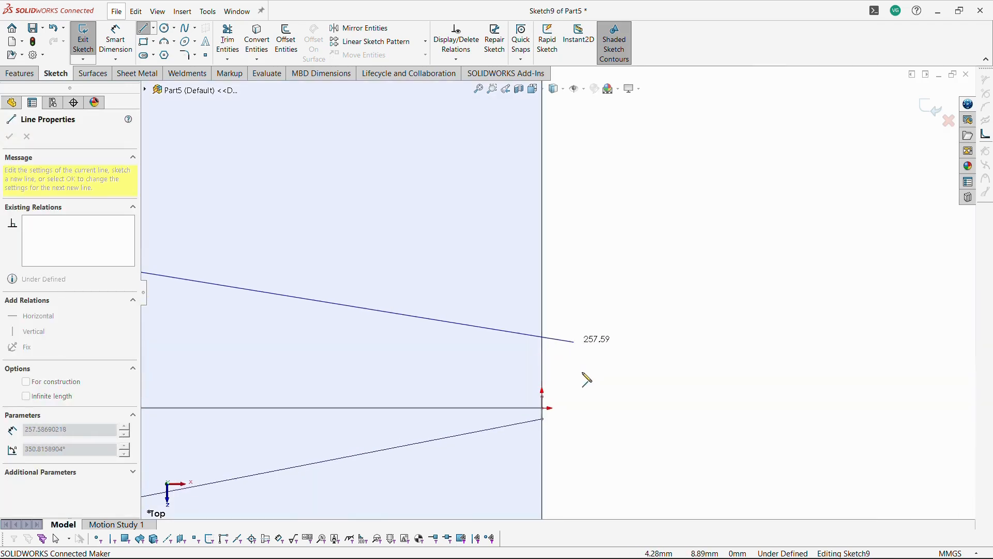
{"action": "left_click", "coordinate": [542, 396]}
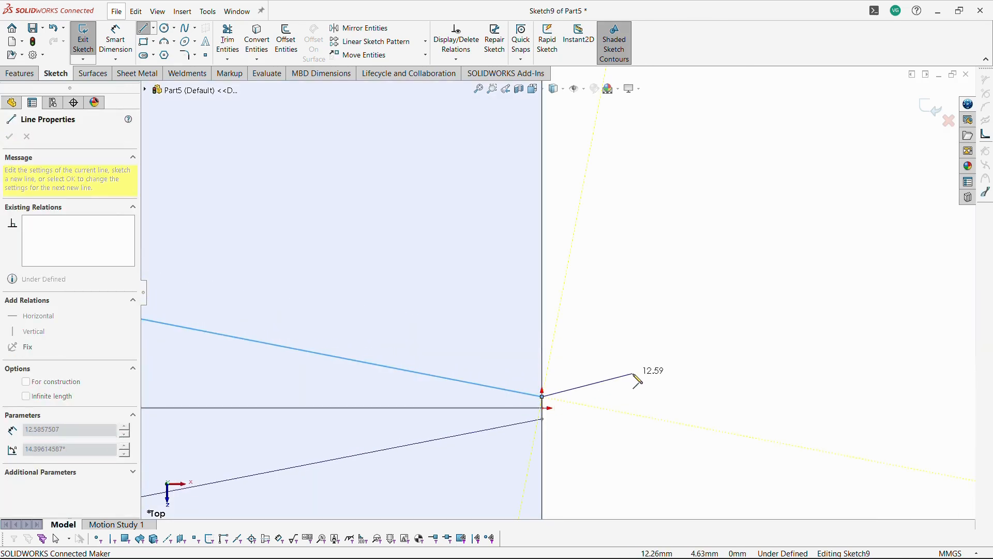
{"action": "key", "text": "Escape"}
{"action": "key", "text": "Escape"}
{"action": "scroll", "coordinate": [628, 344], "scroll_direction": "up", "scroll_amount": 3}
{"action": "scroll", "coordinate": [472, 295], "scroll_direction": "down", "scroll_amount": 6}
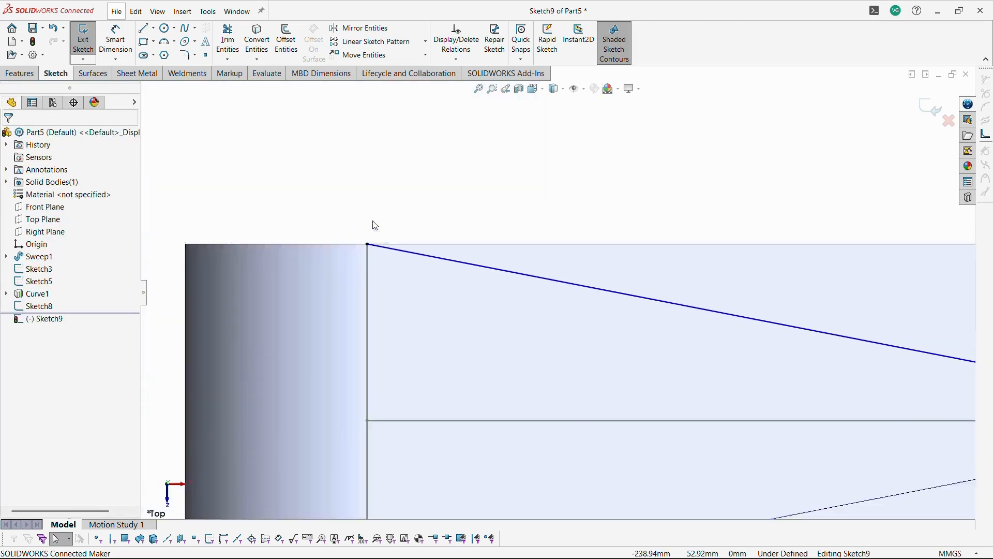
{"action": "scroll", "coordinate": [827, 349], "scroll_direction": "up", "scroll_amount": 4}
{"action": "scroll", "coordinate": [872, 361], "scroll_direction": "down", "scroll_amount": 3}
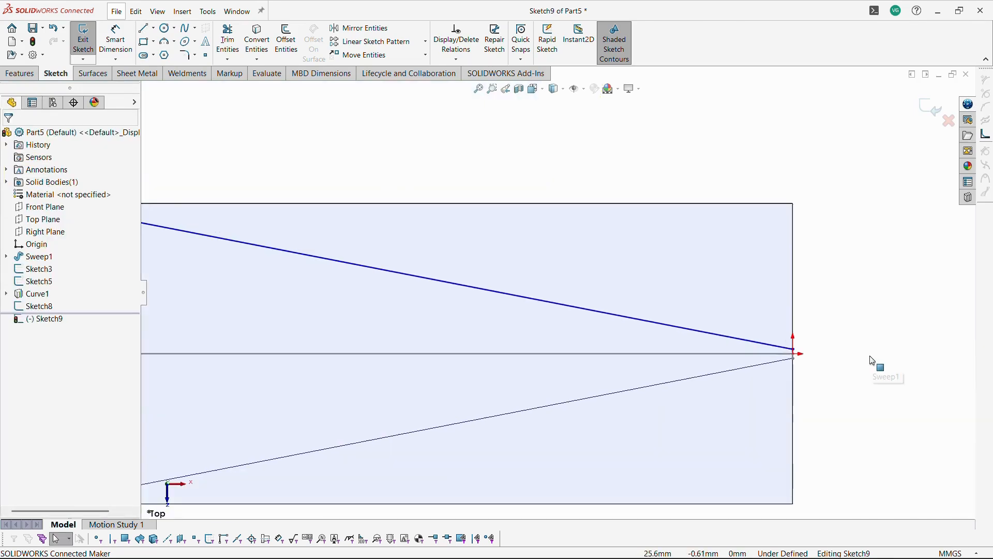
Step: Make the second diagonal line's endpoint coincident with the adjacent corner of the narrow vertical profile and finish the sketch
{"action": "scroll", "coordinate": [872, 361], "scroll_direction": "down", "scroll_amount": 4}
{"action": "left_click", "coordinate": [522, 301]}
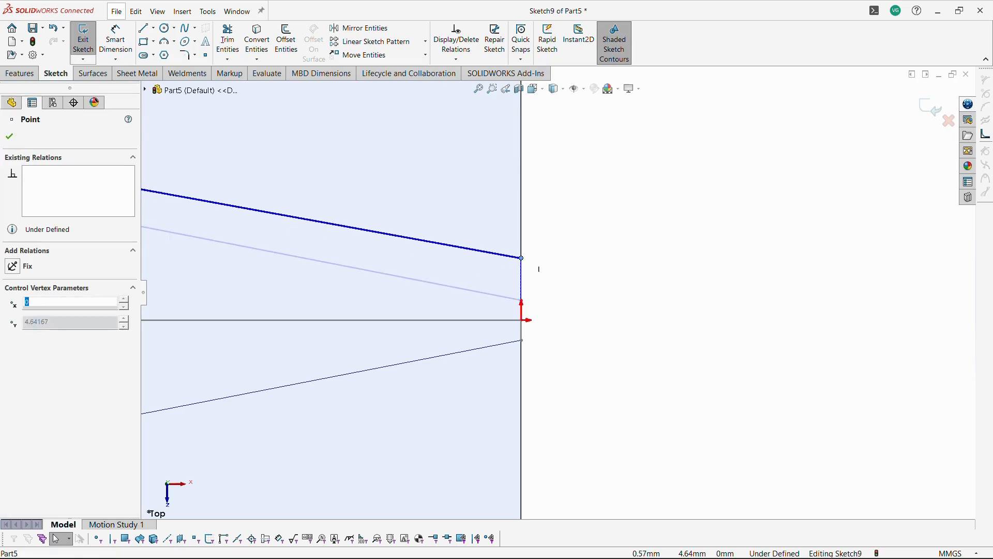
{"action": "middle_click_drag", "start_coordinate": [523, 305], "coordinate": [645, 364]}
{"action": "scroll", "coordinate": [659, 353], "scroll_direction": "up", "scroll_amount": 2}
{"action": "scroll", "coordinate": [905, 297], "scroll_direction": "down", "scroll_amount": 4}
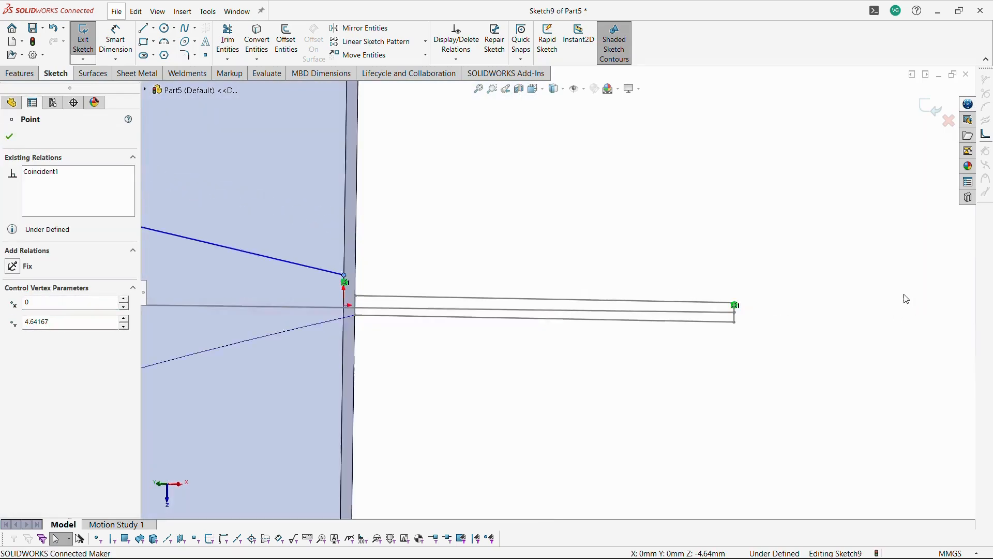
{"action": "left_click", "coordinate": [621, 306], "text": "ctrl"}
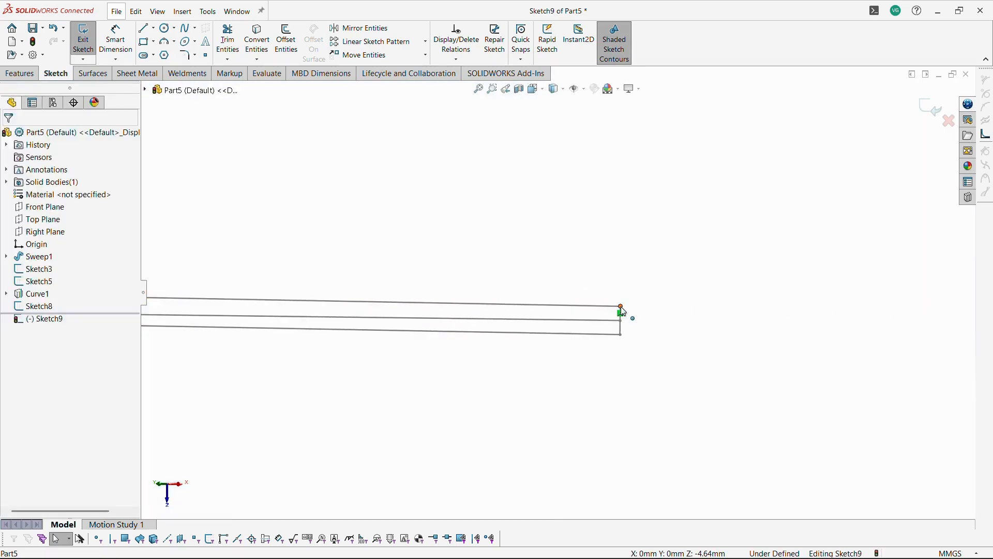
{"action": "scroll", "coordinate": [725, 359], "scroll_direction": "up", "scroll_amount": 4}
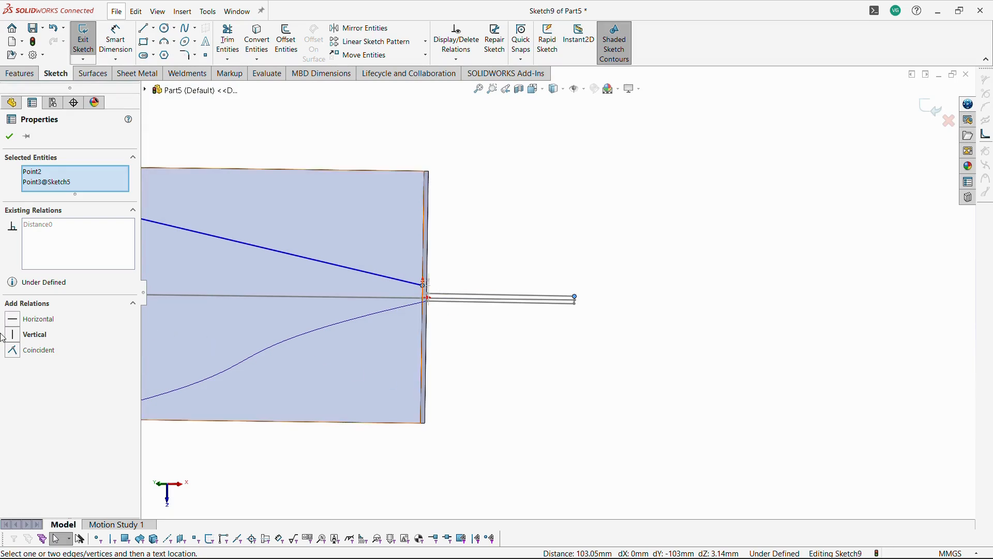
{"action": "left_click", "coordinate": [14, 351]}
{"action": "left_click", "coordinate": [711, 374]}
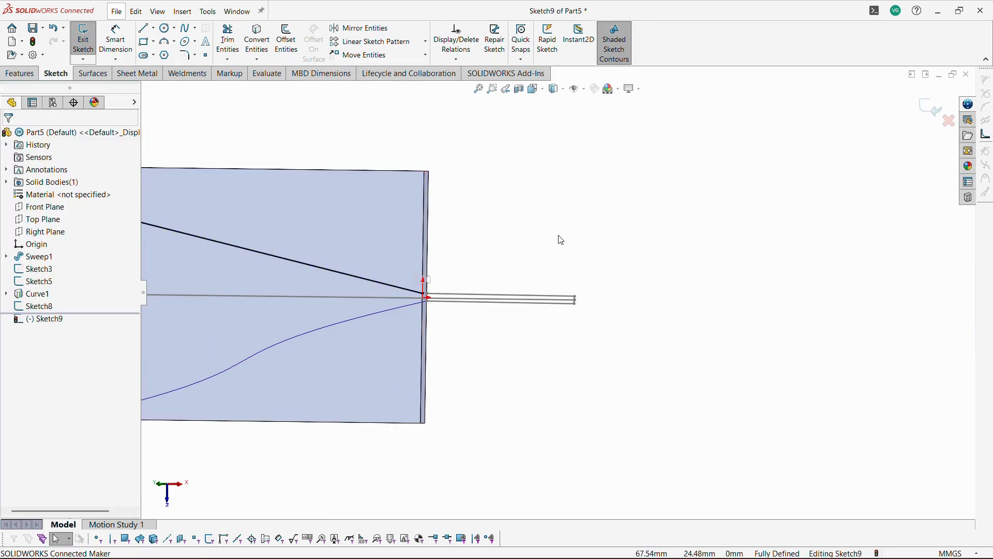
{"action": "left_click", "coordinate": [924, 110]}
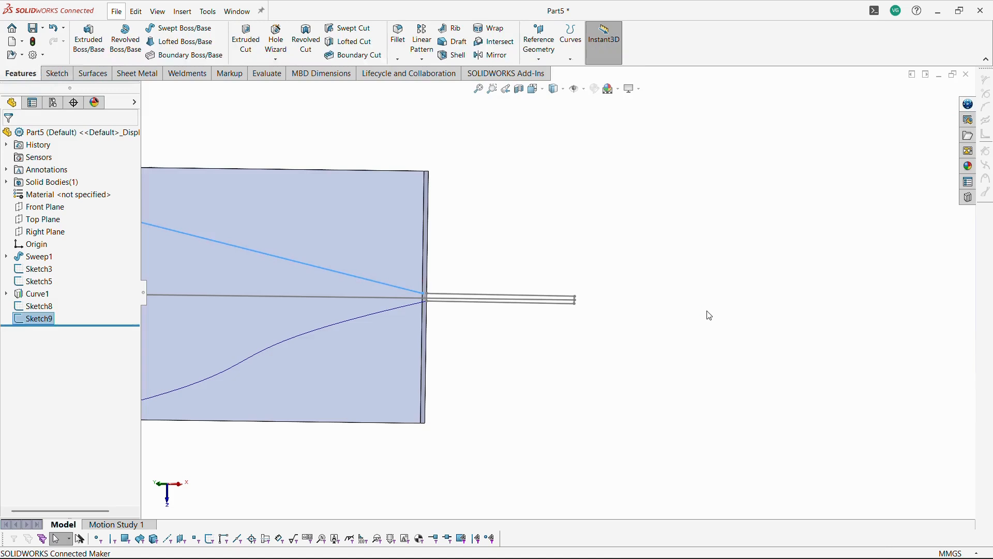
Step: Create a sketch-on-sketch projected curve from the second diagonal line sketch and the horizontal line sketch
{"action": "scroll", "coordinate": [707, 313], "scroll_direction": "up", "scroll_amount": 4}
{"action": "mouse_move", "coordinate": [570, 217]}
{"action": "middle_mouse_down"}
{"action": "mouse_move", "coordinate": [446, 200]}
{"action": "mouse_move", "coordinate": [319, 212]}
{"action": "mouse_move", "coordinate": [332, 266]}
{"action": "mouse_move", "coordinate": [363, 286]}
{"action": "mouse_move", "coordinate": [433, 277]}
{"action": "mouse_move", "coordinate": [425, 293]}
{"action": "middle_mouse_up"}
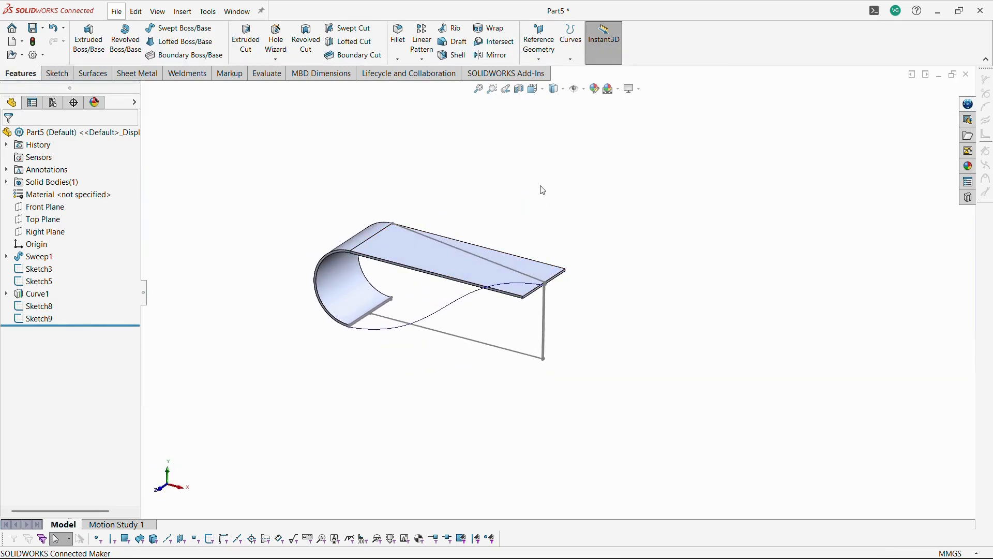
{"action": "left_click", "coordinate": [574, 55]}
{"action": "left_click", "coordinate": [587, 85]}
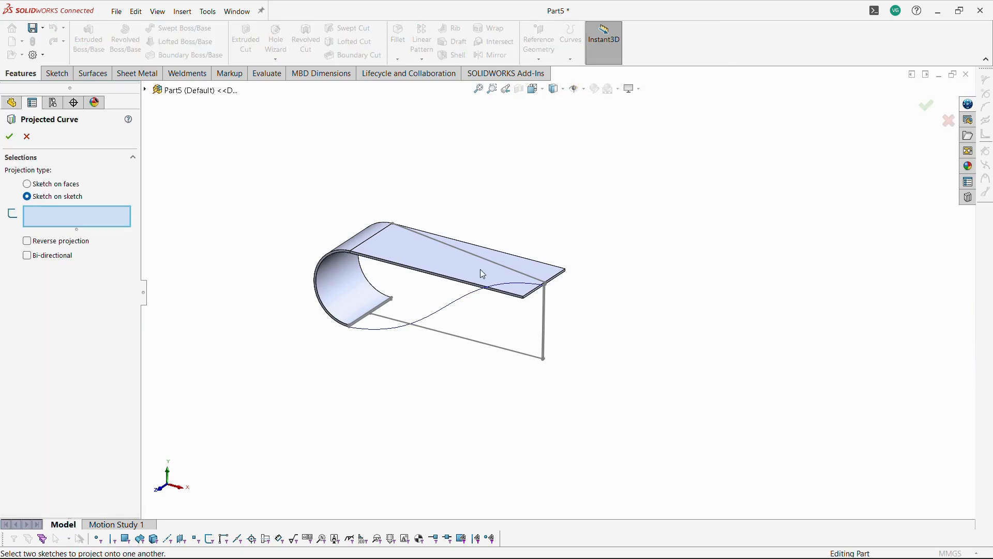
{"action": "left_click", "coordinate": [494, 268]}
{"action": "left_click", "coordinate": [502, 355]}
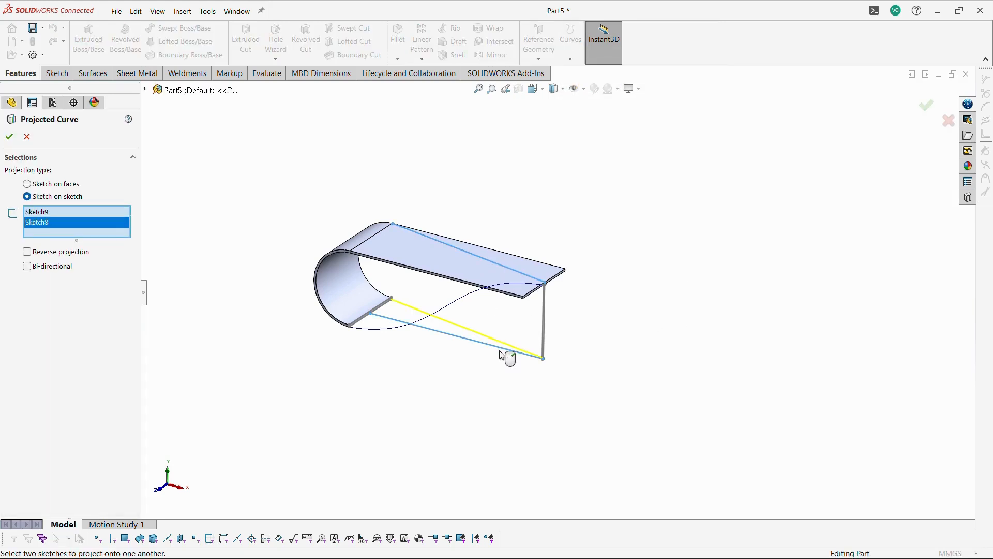
{"action": "left_click", "coordinate": [9, 138]}
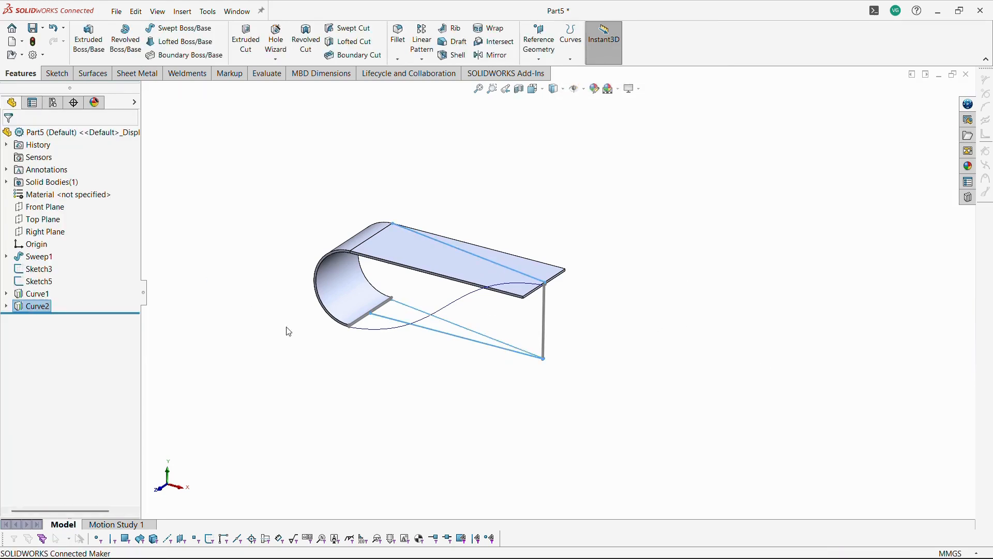
Step: Start a loft using the curved section's end rectangle and the narrow vertical rectangle as profiles
{"action": "middle_click_drag", "start_coordinate": [402, 381], "coordinate": [473, 375]}
{"action": "scroll", "coordinate": [479, 377], "scroll_direction": "down", "scroll_amount": 8}
{"action": "scroll", "coordinate": [533, 327], "scroll_direction": "up", "scroll_amount": 6}
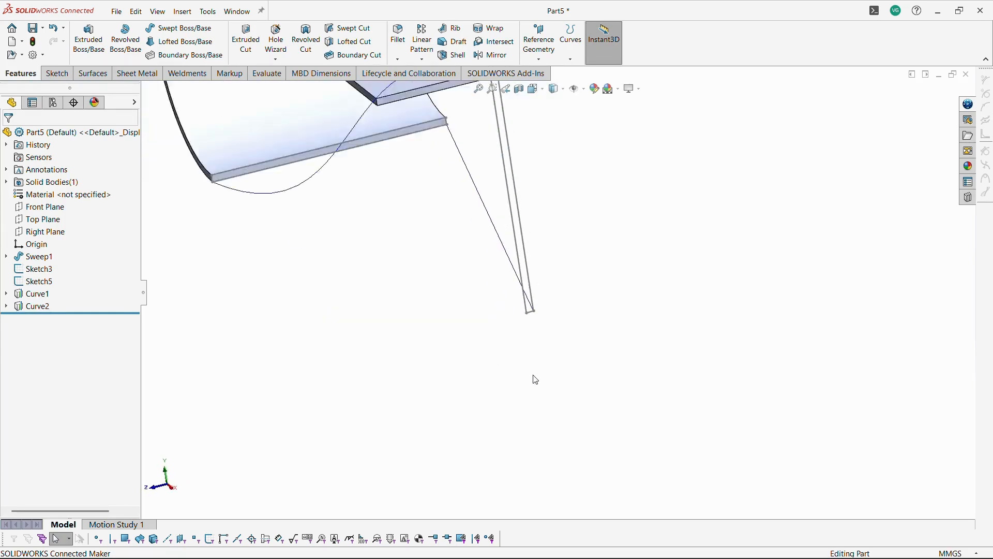
{"action": "middle_click_drag", "start_coordinate": [465, 297], "coordinate": [510, 289]}
{"action": "scroll", "coordinate": [553, 162], "scroll_direction": "down", "scroll_amount": 4}
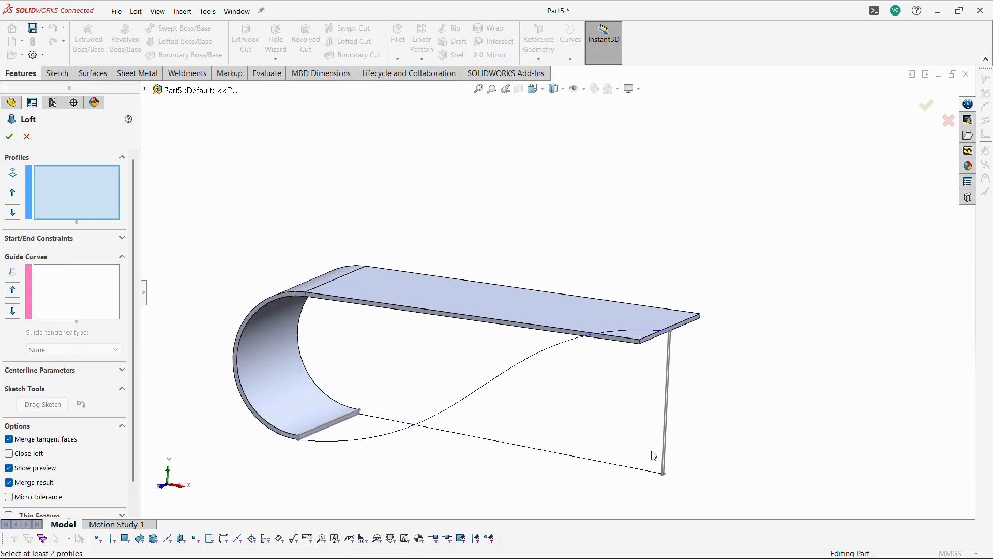
{"action": "scroll", "coordinate": [351, 464], "scroll_direction": "down", "scroll_amount": 1}
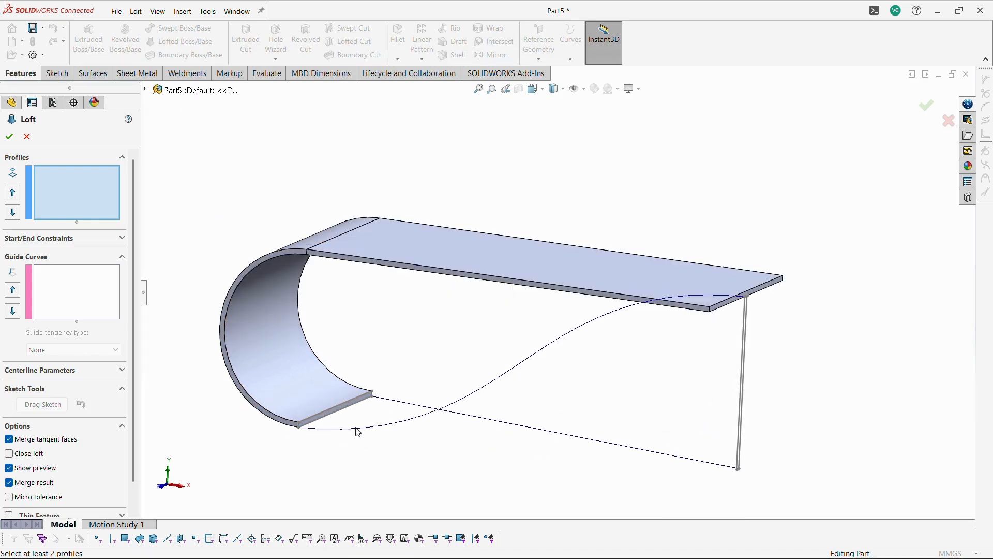
{"action": "left_click", "coordinate": [308, 419]}
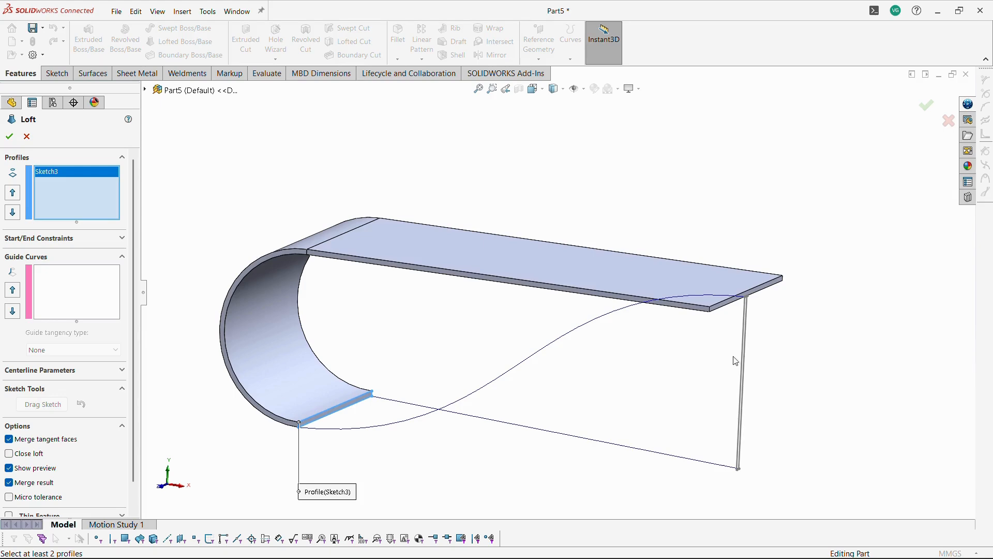
{"action": "left_click", "coordinate": [749, 314]}
{"action": "mouse_move", "coordinate": [776, 337]}
{"action": "middle_mouse_down"}
{"action": "mouse_move", "coordinate": [760, 377]}
{"action": "mouse_move", "coordinate": [709, 375]}
{"action": "mouse_move", "coordinate": [691, 389]}
{"action": "mouse_move", "coordinate": [692, 399]}
{"action": "mouse_move", "coordinate": [729, 386]}
{"action": "mouse_move", "coordinate": [754, 428]}
{"action": "mouse_move", "coordinate": [753, 415]}
{"action": "mouse_move", "coordinate": [823, 392]}
{"action": "mouse_move", "coordinate": [765, 398]}
{"action": "middle_mouse_up"}
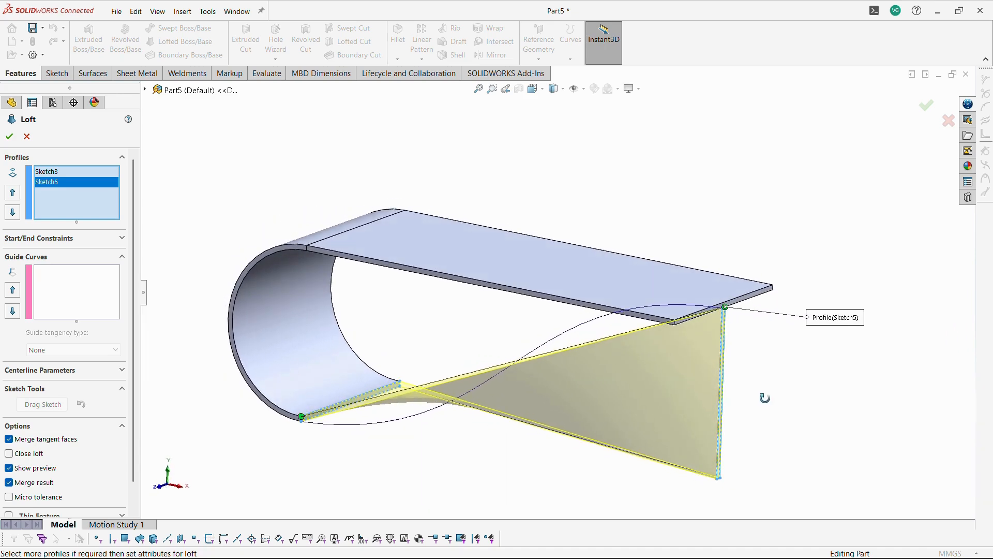
Step: Add the S-shaped and straight projected curves as guide curves and create the loft with Merge result enabled
{"action": "left_click", "coordinate": [86, 292]}
{"action": "left_click", "coordinate": [330, 423]}
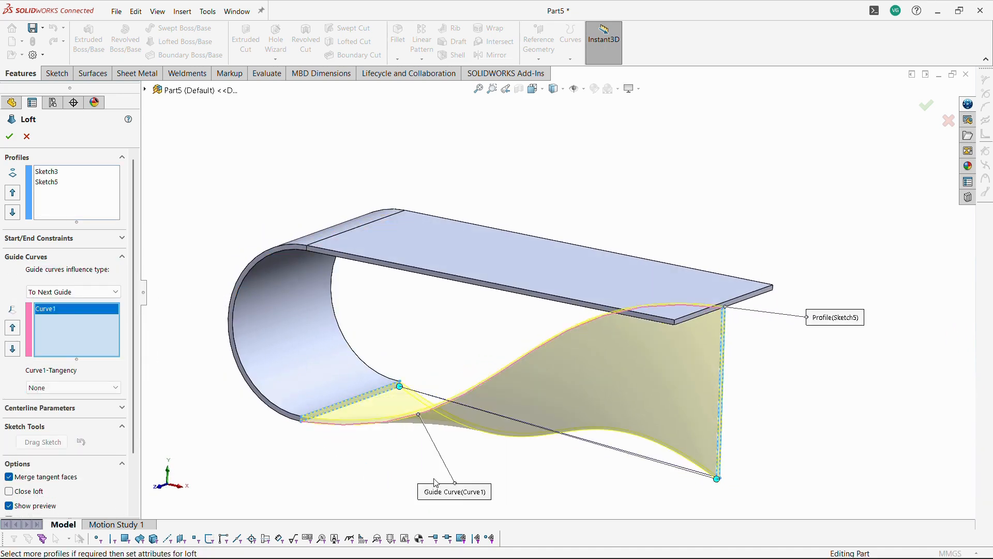
{"action": "left_click", "coordinate": [617, 449]}
{"action": "mouse_move", "coordinate": [511, 472]}
{"action": "middle_mouse_down"}
{"action": "mouse_move", "coordinate": [468, 450]}
{"action": "mouse_move", "coordinate": [388, 445]}
{"action": "mouse_move", "coordinate": [317, 462]}
{"action": "middle_mouse_up"}
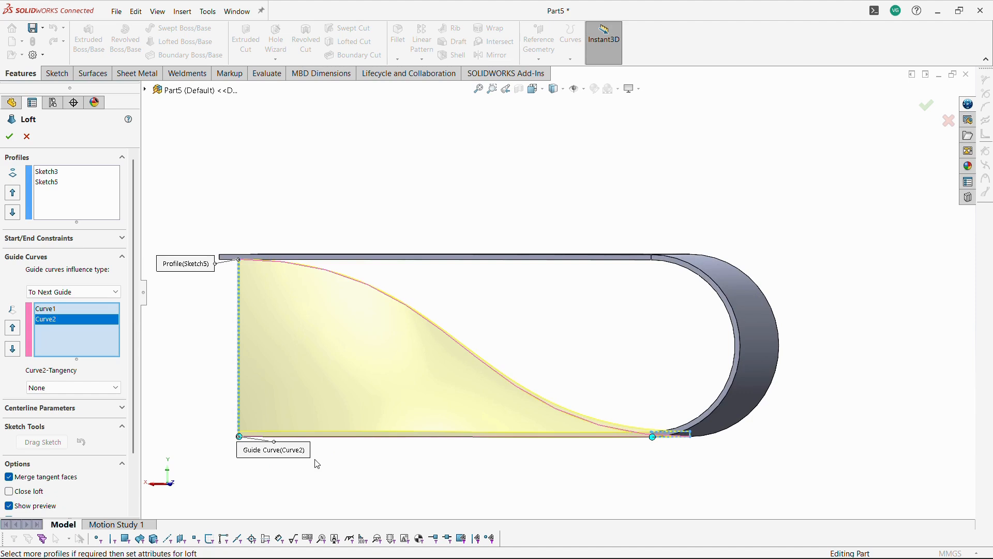
{"action": "left_click_drag", "start_coordinate": [135, 436], "coordinate": [131, 485]}
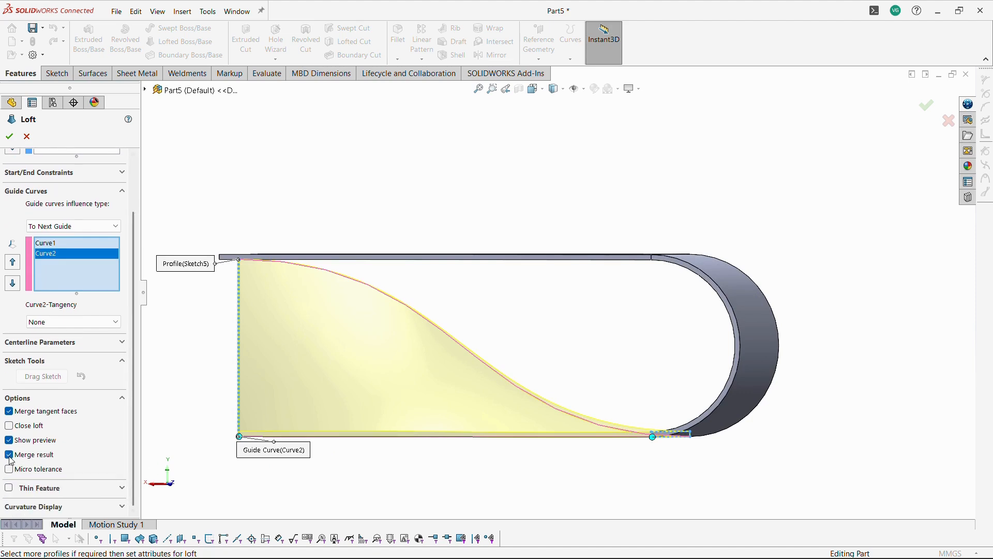
{"action": "left_click", "coordinate": [8, 137]}
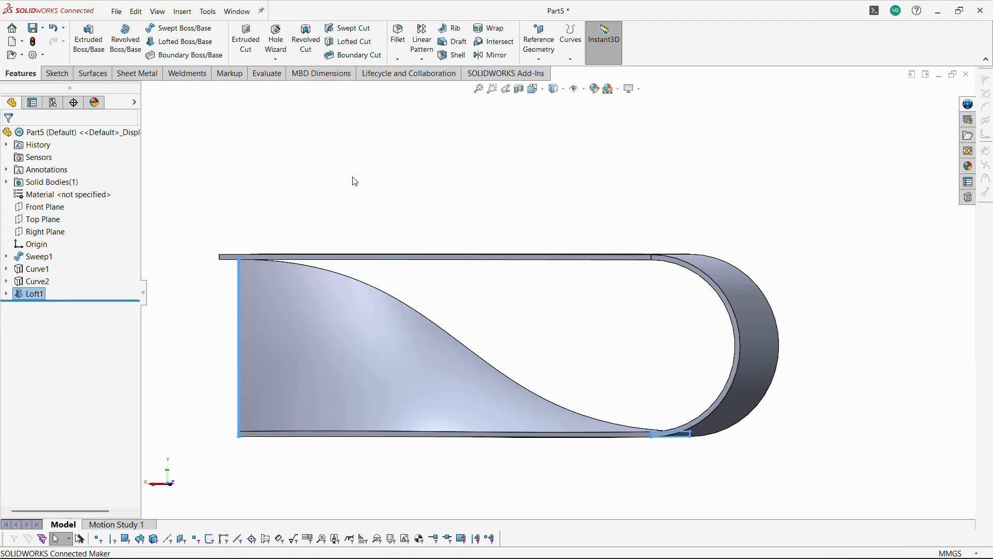
Step: On the flat plate's end face, convert the lower edge beside the loft and extend the line past the plate's opposite side, about 107 mm long
{"action": "middle_click_drag", "start_coordinate": [384, 400], "coordinate": [534, 400]}
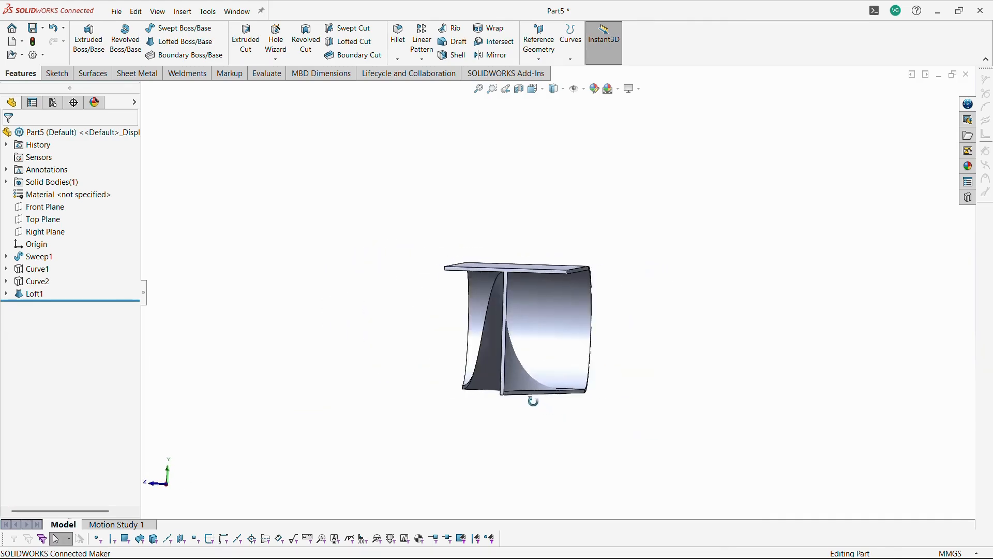
{"action": "scroll", "coordinate": [545, 296], "scroll_direction": "down", "scroll_amount": 5}
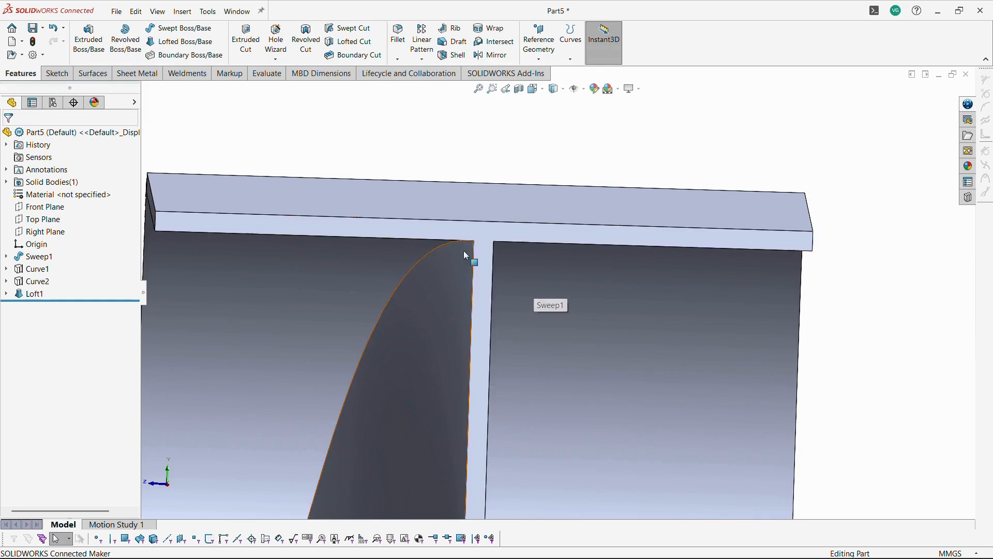
{"action": "scroll", "coordinate": [380, 300], "scroll_direction": "up", "scroll_amount": 3}
{"action": "left_click", "coordinate": [356, 250]}
{"action": "left_click", "coordinate": [404, 222]}
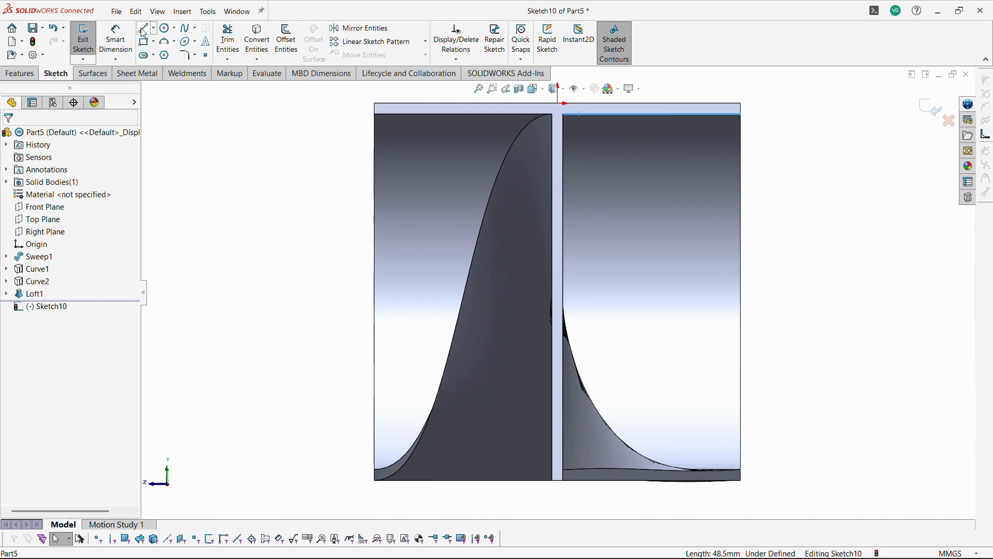
{"action": "left_click", "coordinate": [256, 33]}
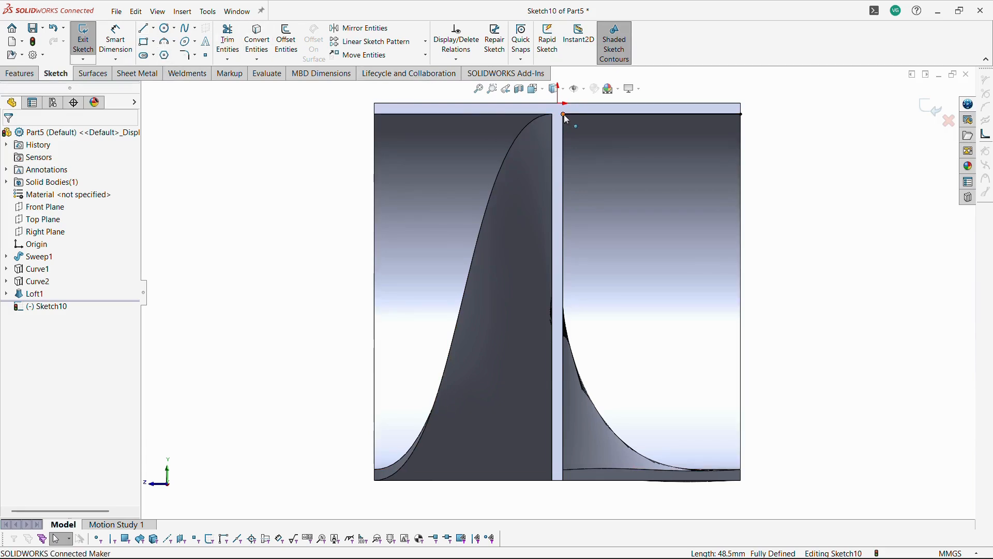
{"action": "left_click", "coordinate": [375, 114]}
{"action": "left_click", "coordinate": [263, 285]}
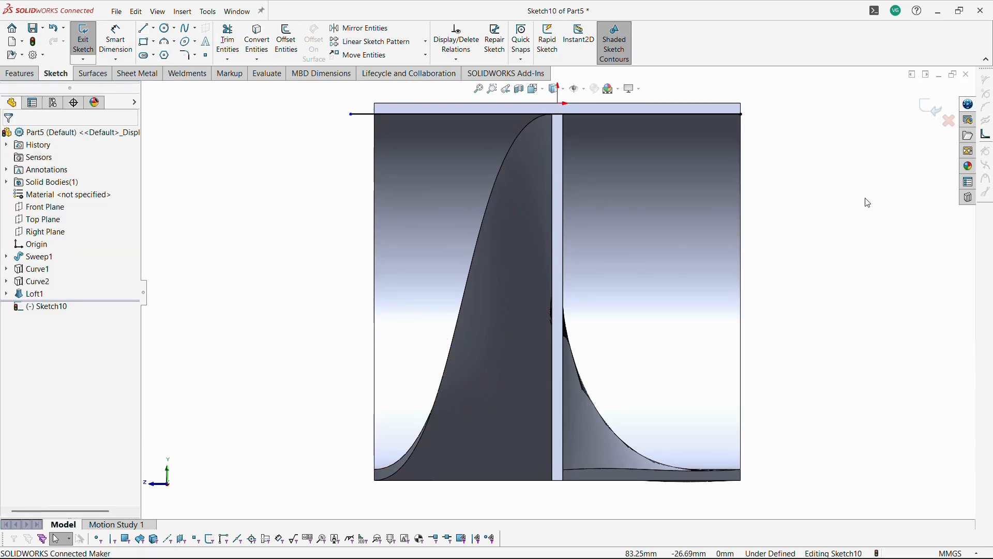
{"action": "scroll", "coordinate": [693, 317], "scroll_direction": "up", "scroll_amount": 3}
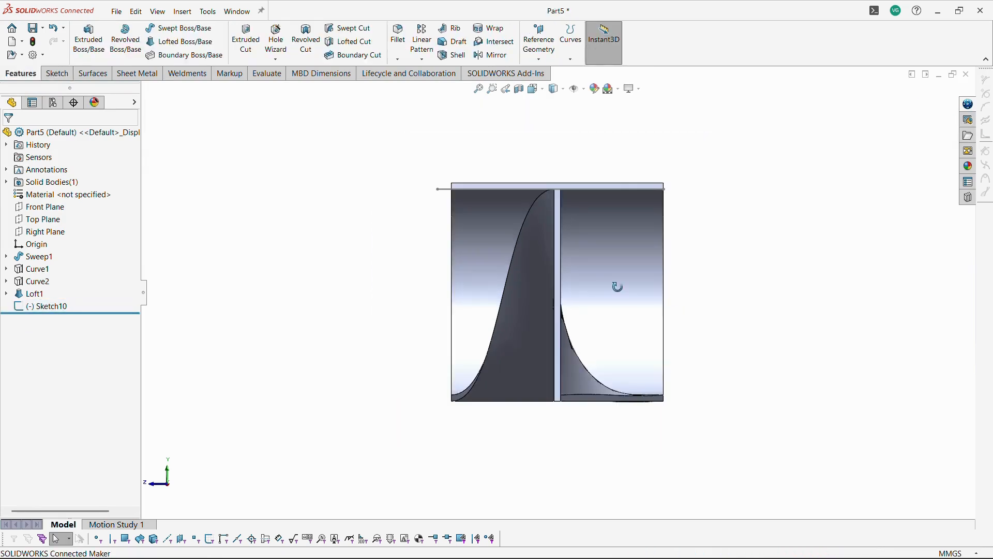
Step: Try to split the part with the end-face line sketch as trim tool, marking both resulting bodies
{"action": "middle_click_drag", "start_coordinate": [616, 287], "coordinate": [657, 331]}
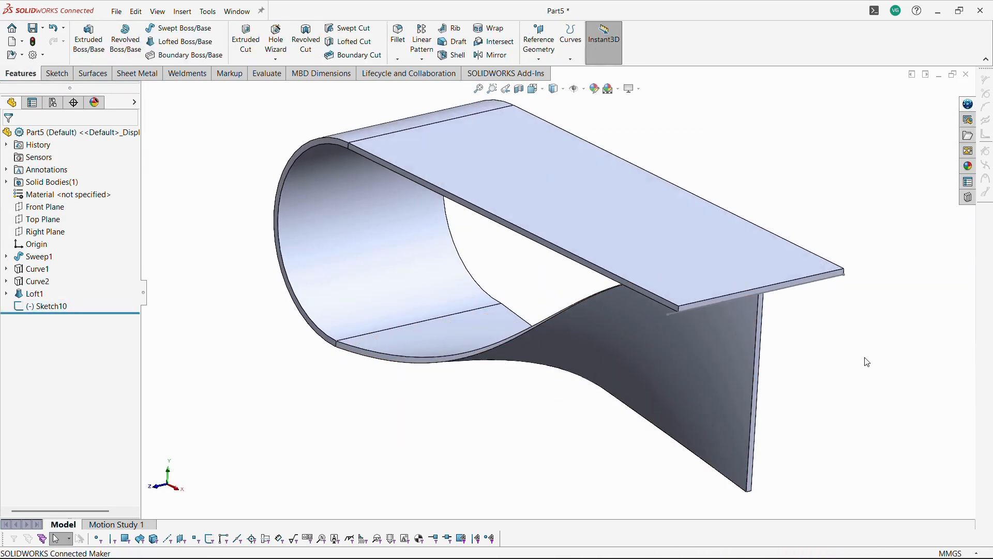
{"action": "left_click", "coordinate": [675, 313]}
{"action": "left_click", "coordinate": [184, 13]}
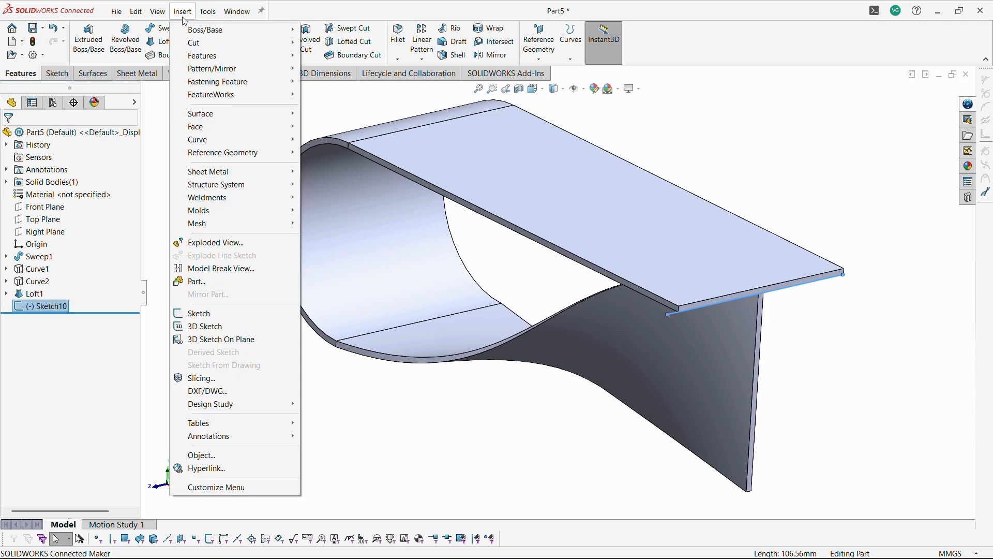
{"action": "mouse_move", "coordinate": [198, 54]}
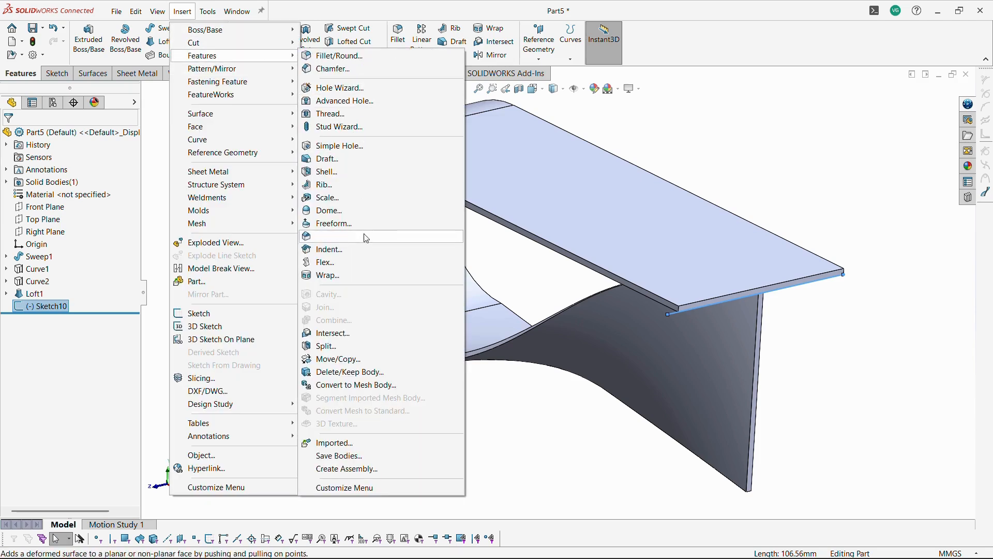
{"action": "left_click", "coordinate": [347, 346]}
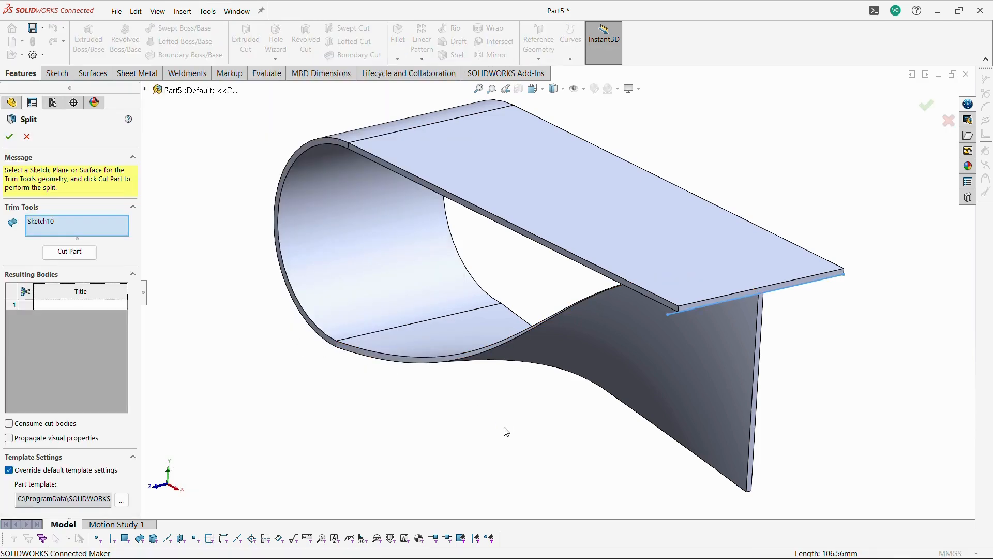
{"action": "left_click", "coordinate": [61, 257]}
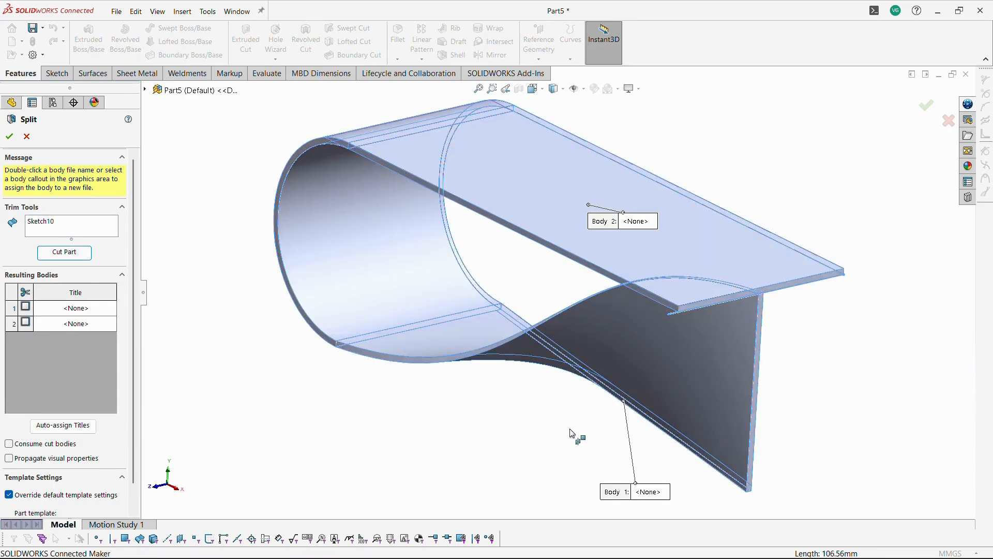
{"action": "middle_click_drag", "start_coordinate": [570, 429], "coordinate": [381, 431]}
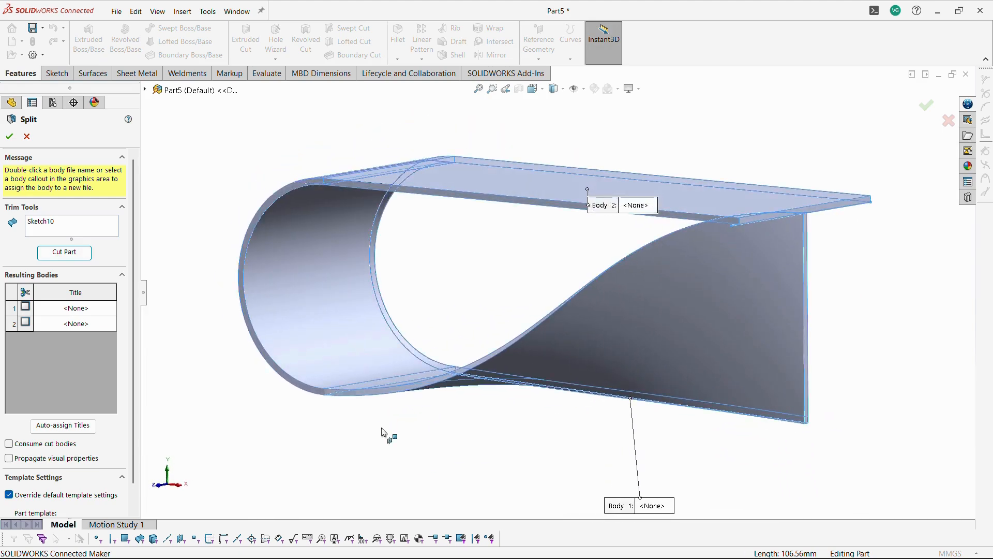
{"action": "left_click", "coordinate": [343, 226]}
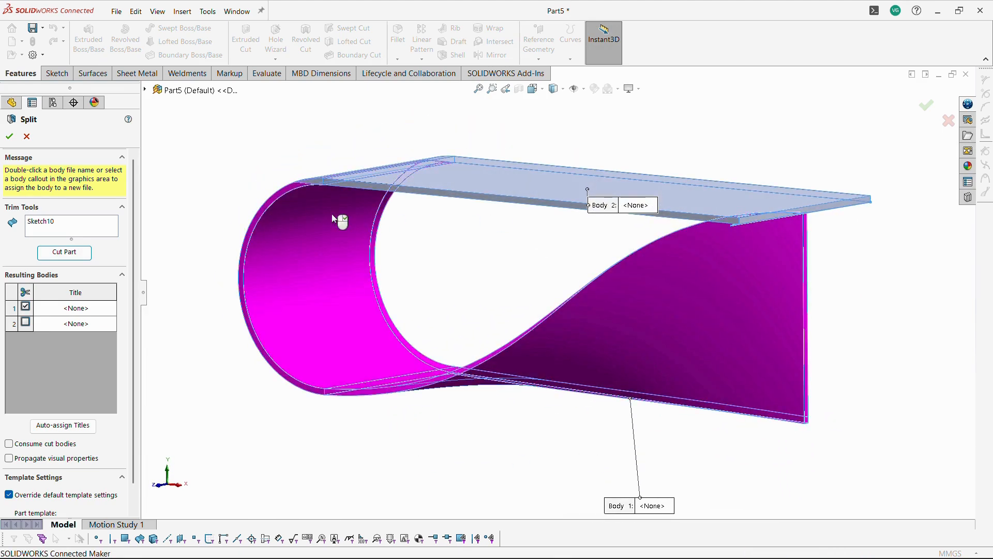
{"action": "left_click", "coordinate": [365, 182]}
{"action": "middle_click_drag", "start_coordinate": [402, 282], "coordinate": [439, 310]}
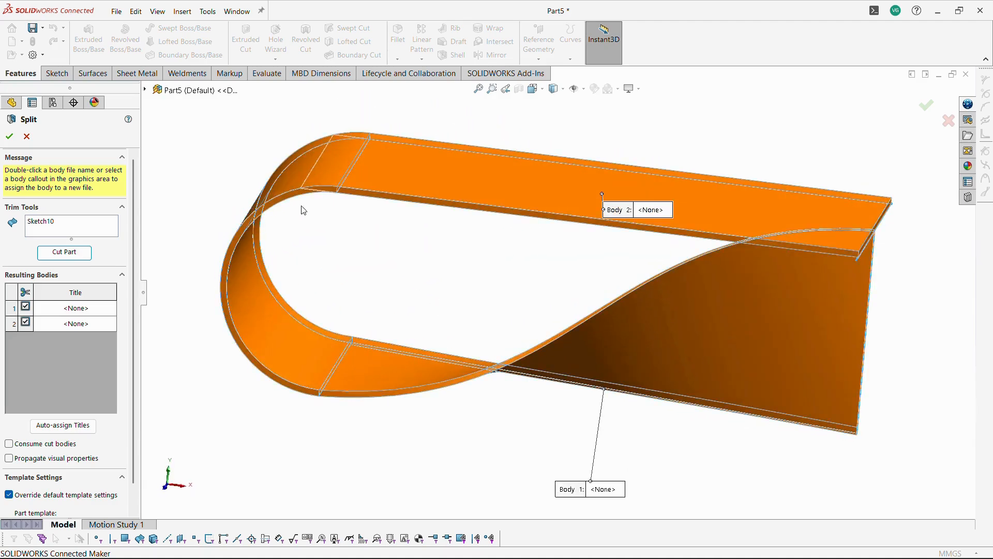
Step: Cancel the split and delete the line sketch on the plate's end face
{"action": "middle_click_drag", "start_coordinate": [883, 262], "coordinate": [898, 217]}
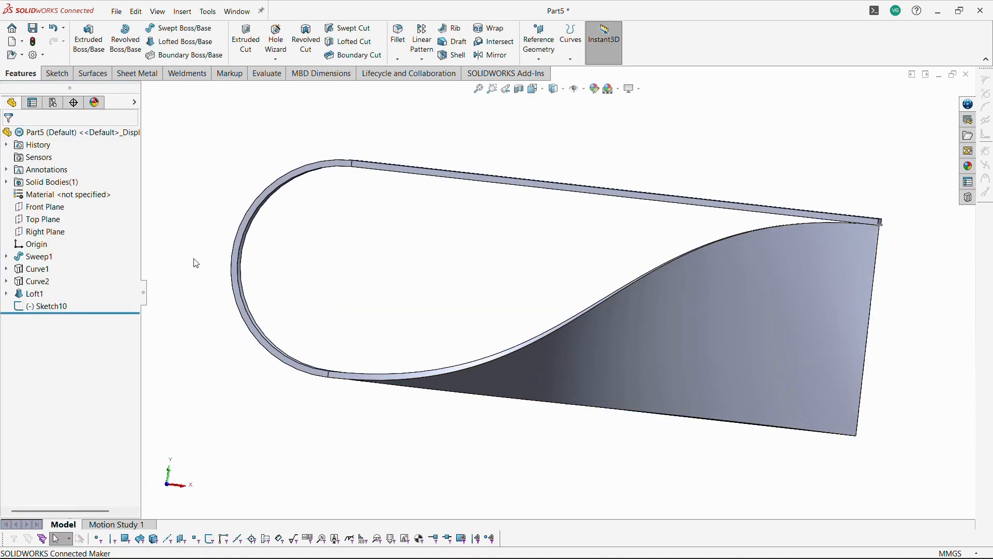
{"action": "key", "text": "Delete"}
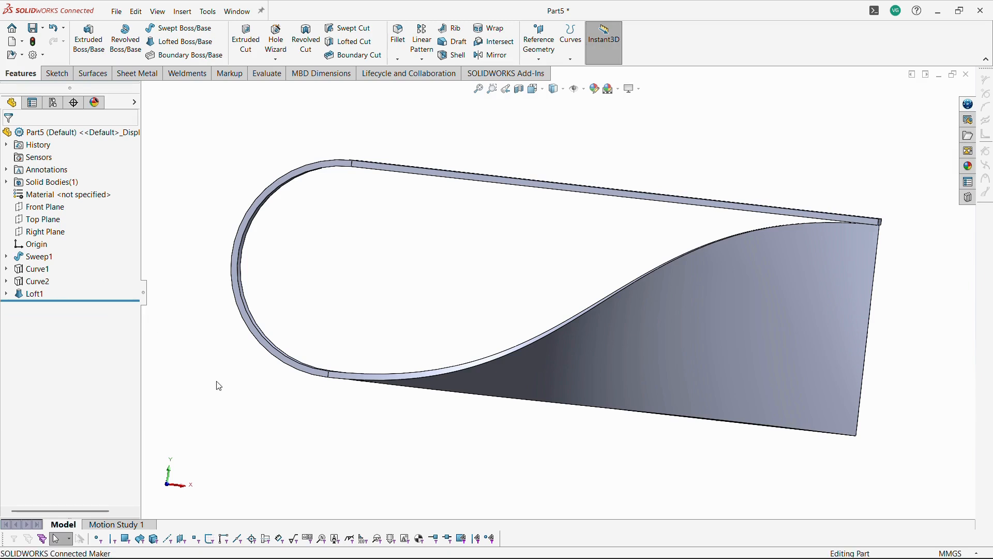
Step: On the Front Plane, sketch a horizontal line about 101 mm long along the flat plate's lower edge, extending past its free end
{"action": "left_click", "coordinate": [61, 207]}
{"action": "left_click", "coordinate": [65, 197]}
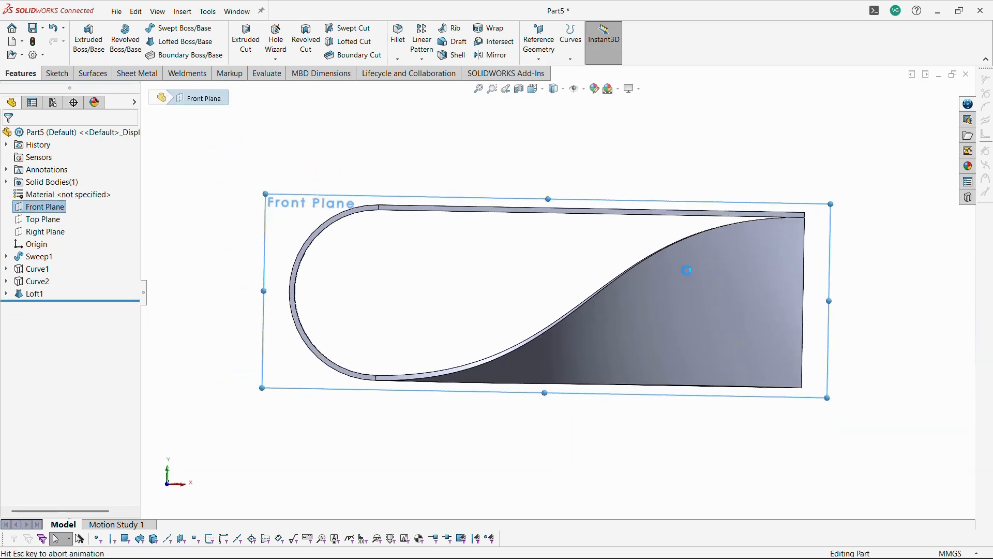
{"action": "scroll", "coordinate": [854, 223], "scroll_direction": "down", "scroll_amount": 1}
{"action": "left_click", "coordinate": [839, 230]}
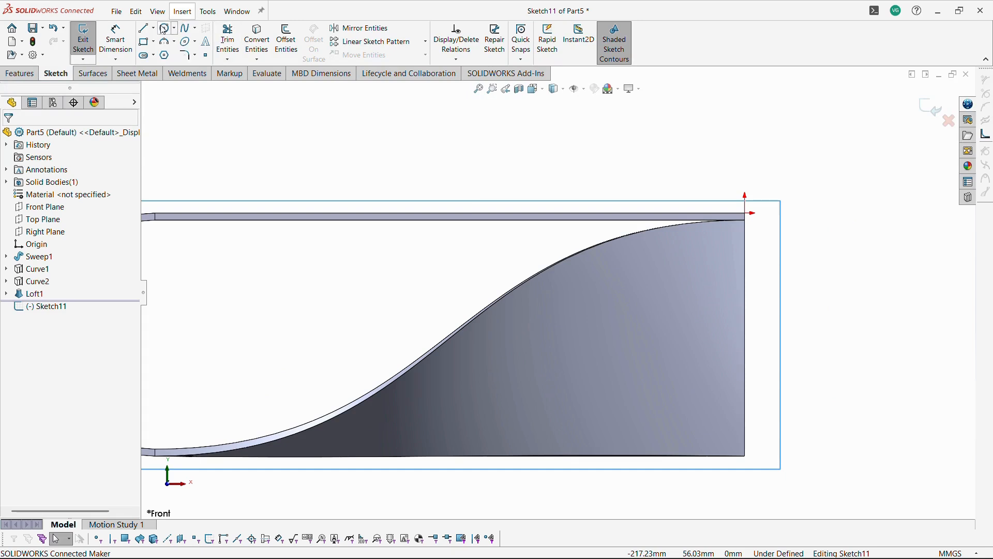
{"action": "left_click", "coordinate": [143, 30]}
{"action": "mouse_move", "coordinate": [590, 222]}
{"action": "left_mouse_down"}
{"action": "mouse_move", "coordinate": [836, 229]}
{"action": "mouse_move", "coordinate": [826, 221]}
{"action": "left_mouse_up"}
{"action": "key", "text": "Escape"}
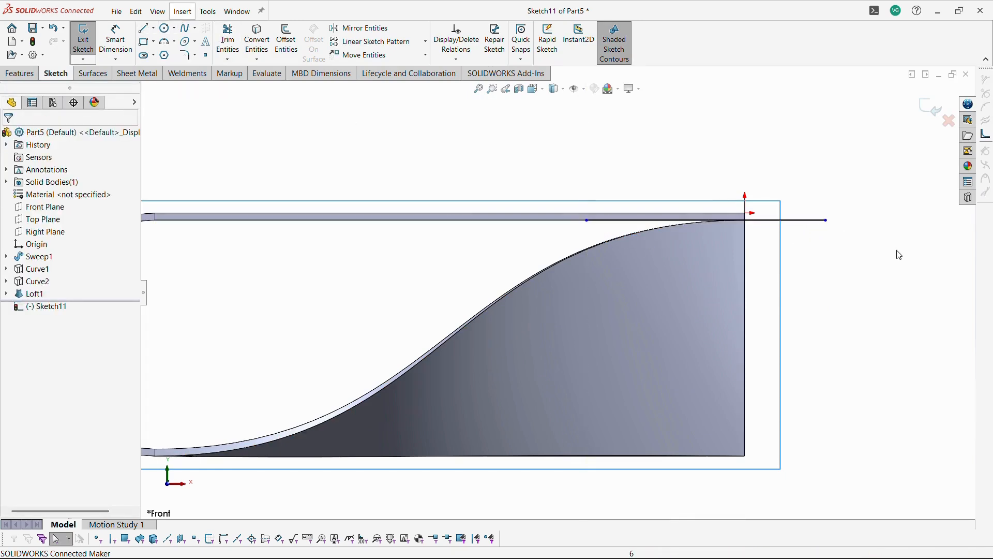
{"action": "left_click", "coordinate": [926, 108]}
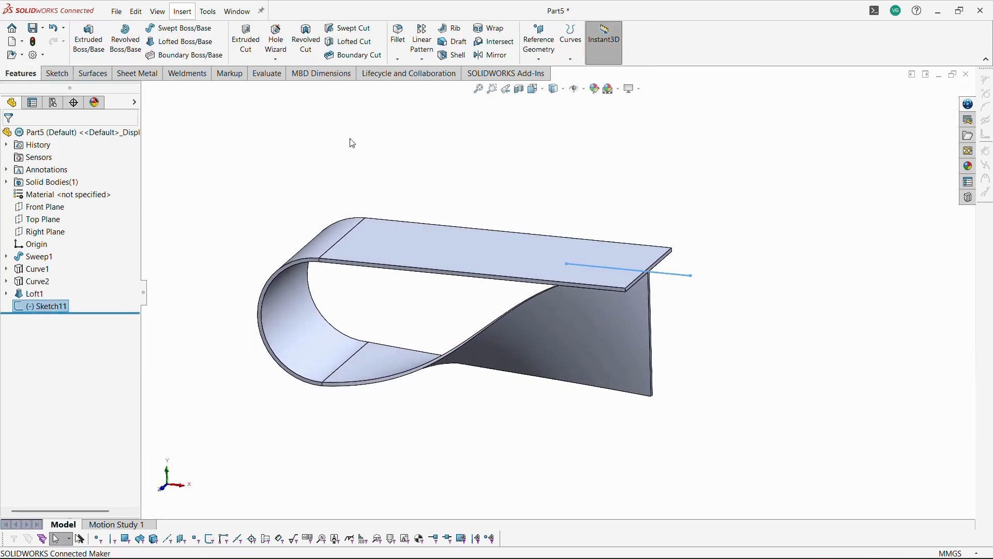
Step: Split the part using the Front Plane line sketch as trim tool, marking the single listed resulting body
{"action": "left_click", "coordinate": [182, 12]}
{"action": "mouse_move", "coordinate": [203, 56]}
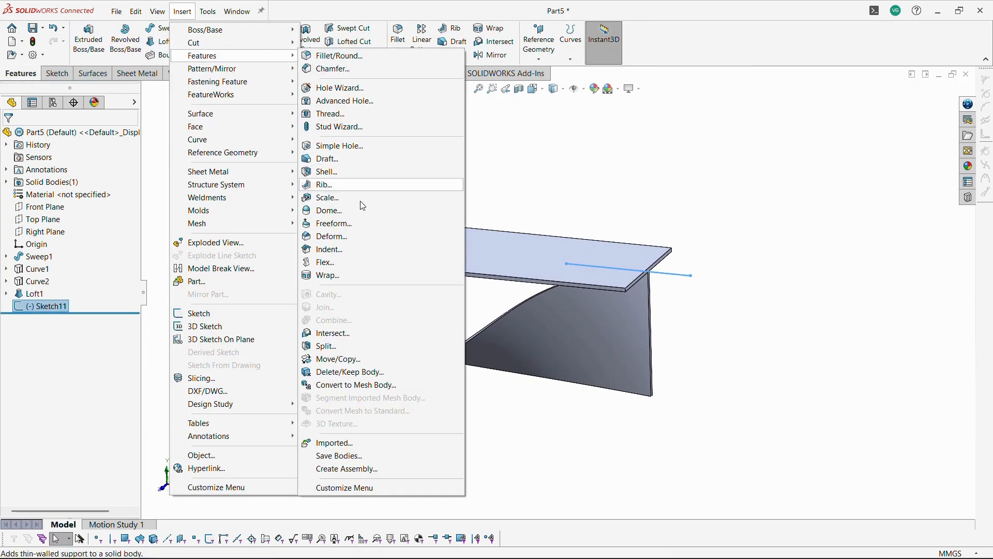
{"action": "left_click", "coordinate": [326, 345]}
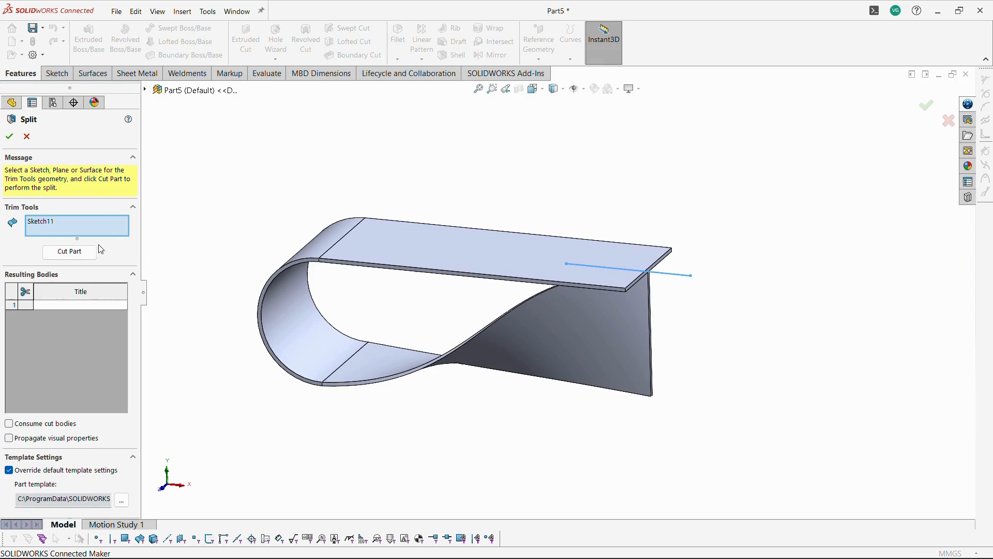
{"action": "left_click", "coordinate": [94, 251]}
{"action": "middle_click_drag", "start_coordinate": [605, 450], "coordinate": [633, 411]}
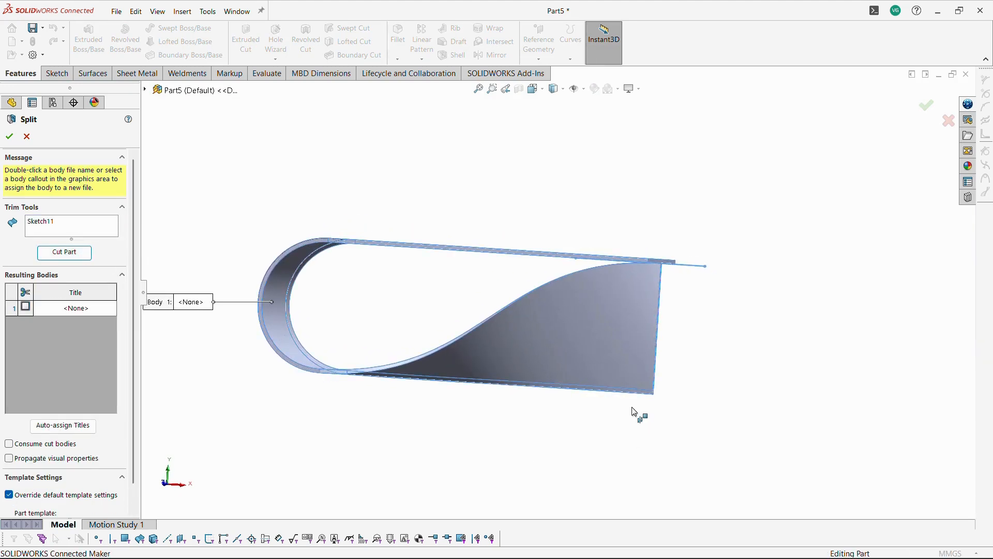
{"action": "left_click", "coordinate": [14, 136]}
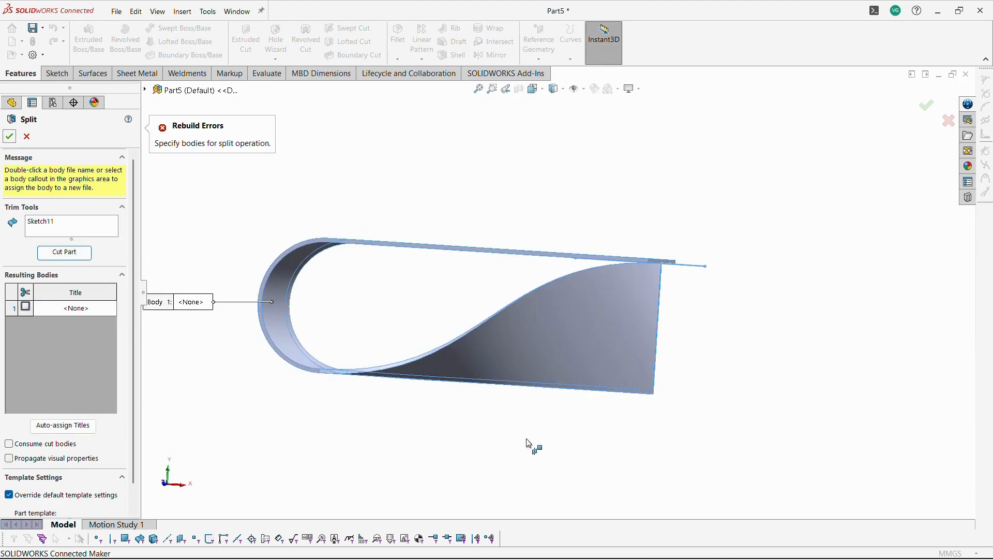
{"action": "left_click", "coordinate": [610, 367]}
{"action": "middle_click_drag", "start_coordinate": [610, 368], "coordinate": [511, 434]}
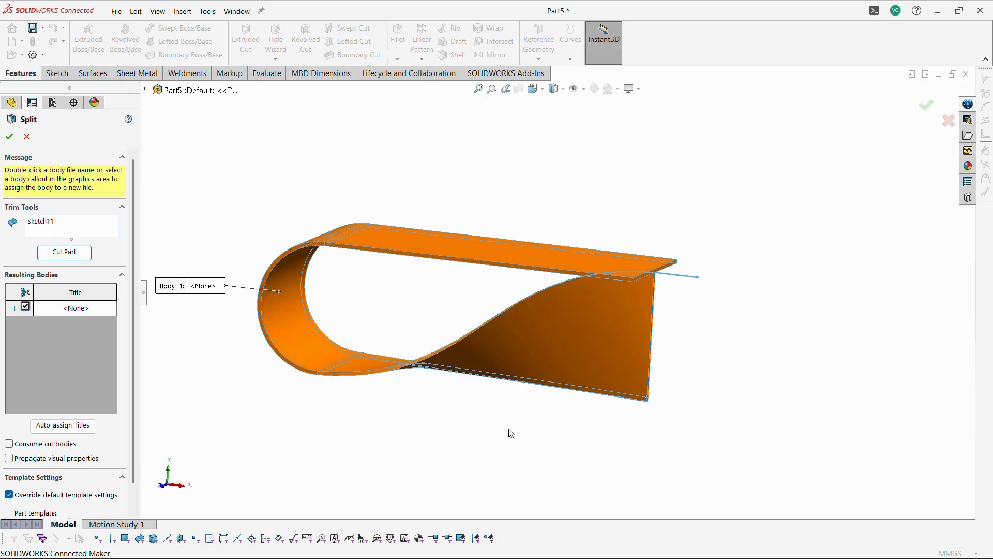
{"action": "left_click", "coordinate": [9, 137]}
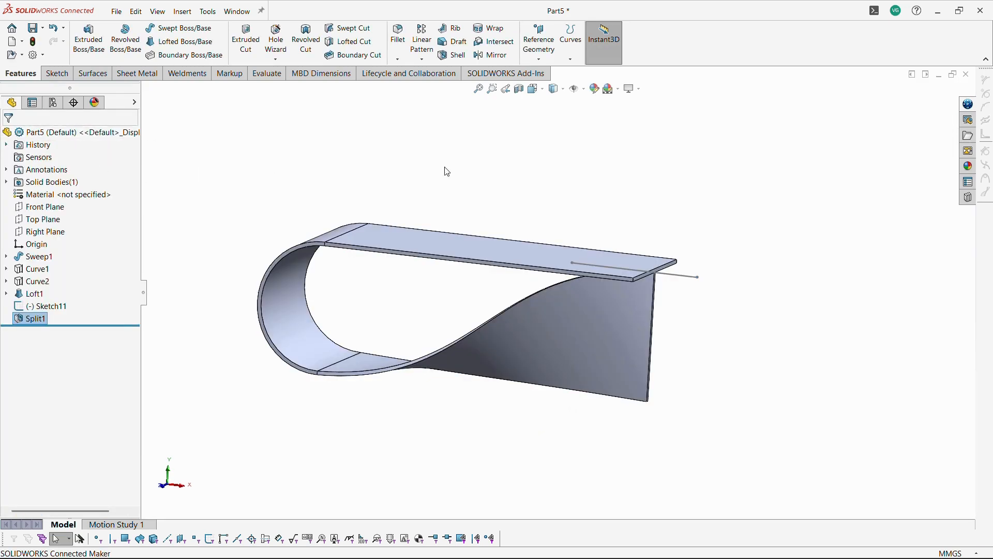
Step: Hide the line sketch and inspect the junction between the flat plate's end and the twisted loft, including from the front
{"action": "left_click", "coordinate": [675, 277]}
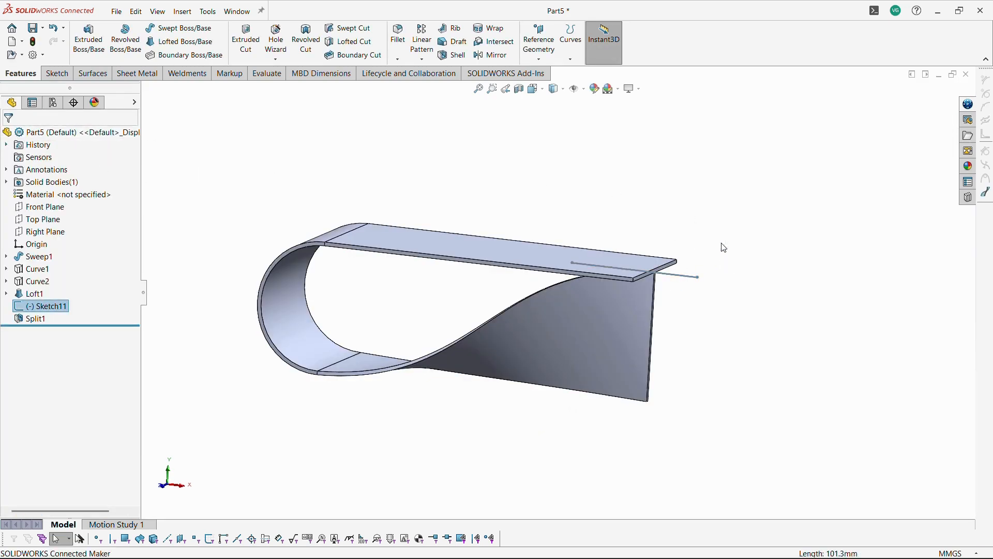
{"action": "middle_click_drag", "start_coordinate": [714, 312], "coordinate": [603, 297]}
{"action": "scroll", "coordinate": [572, 244], "scroll_direction": "down", "scroll_amount": 6}
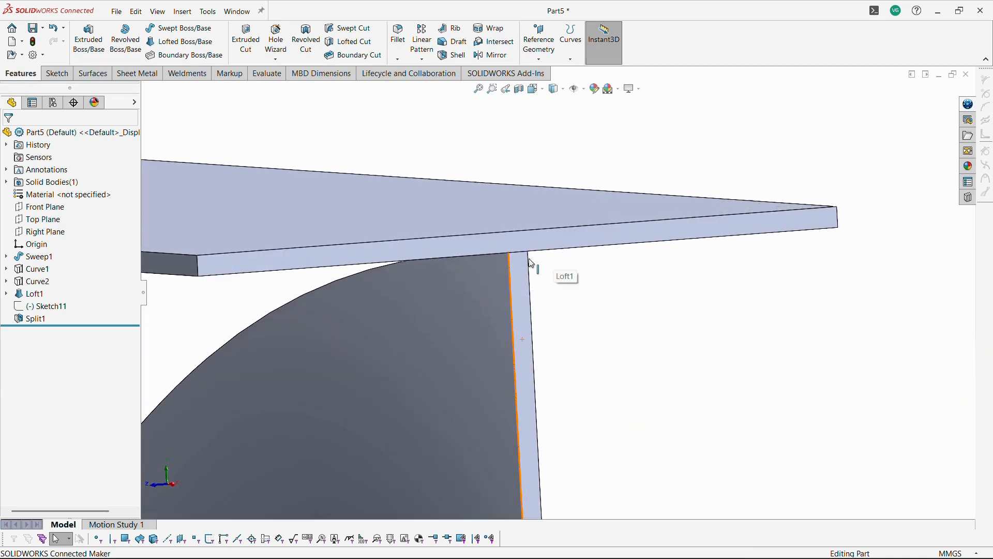
{"action": "scroll", "coordinate": [537, 255], "scroll_direction": "up", "scroll_amount": 5}
{"action": "middle_click_drag", "start_coordinate": [627, 347], "coordinate": [328, 236]}
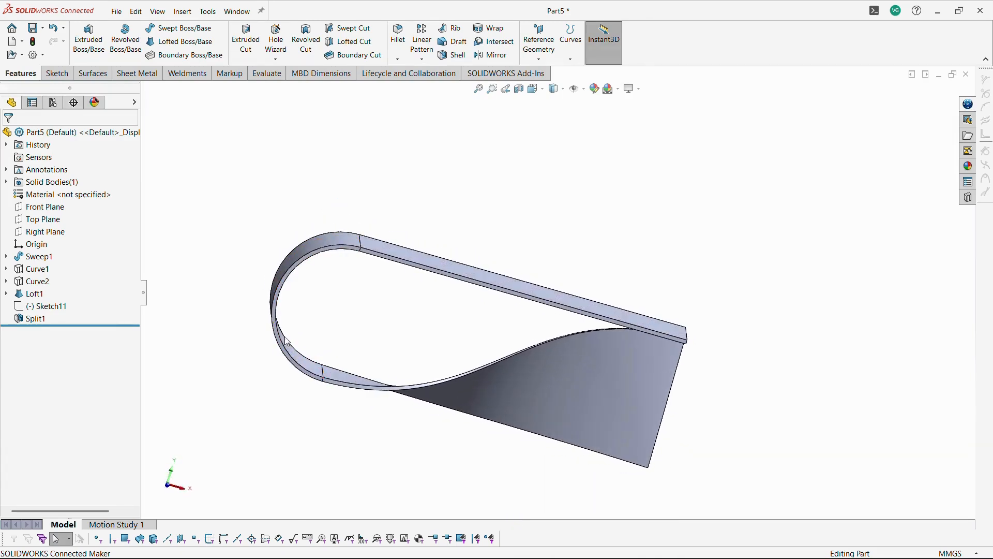
{"action": "middle_click_drag", "start_coordinate": [287, 341], "coordinate": [288, 412]}
{"action": "key", "text": "space"}
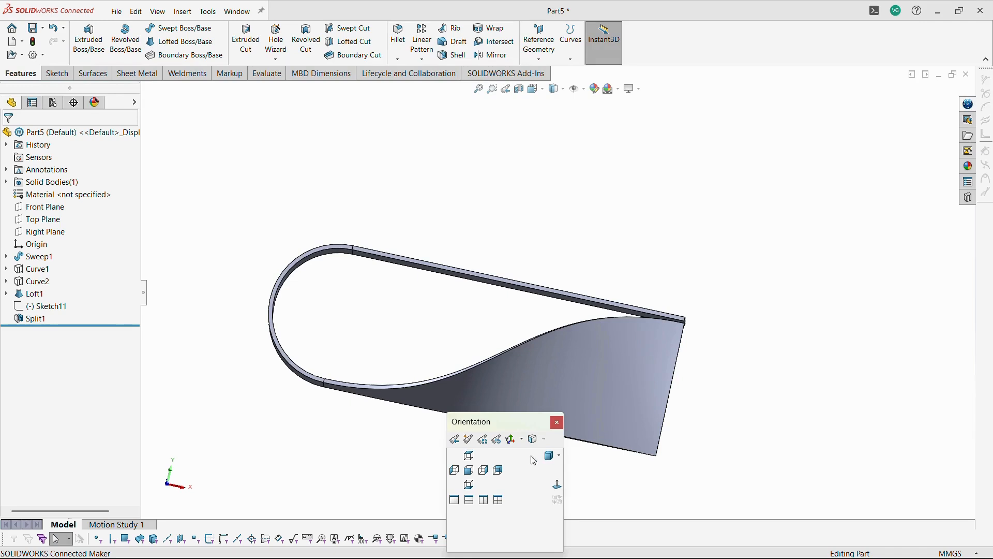
{"action": "left_click", "coordinate": [559, 485]}
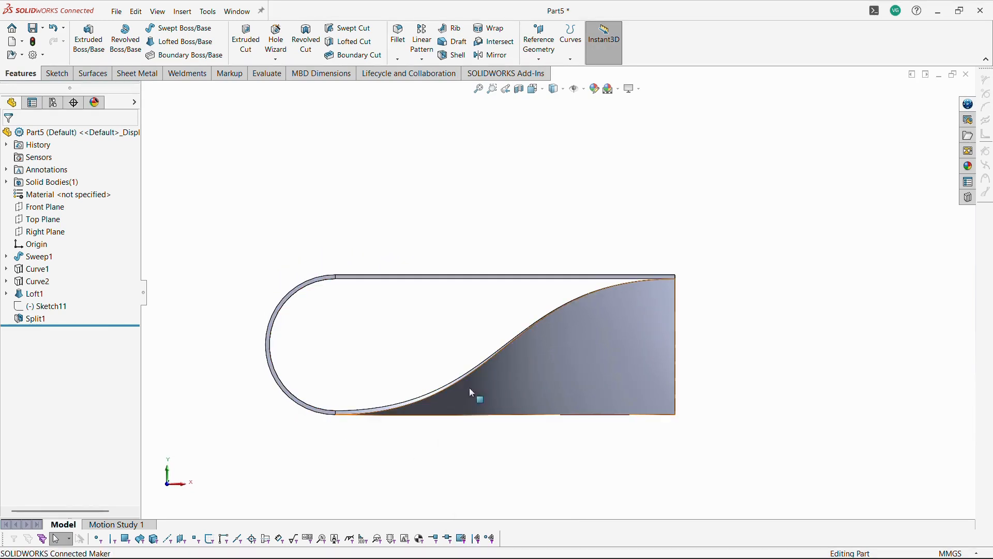
{"action": "middle_click_drag", "start_coordinate": [456, 372], "coordinate": [353, 455]}
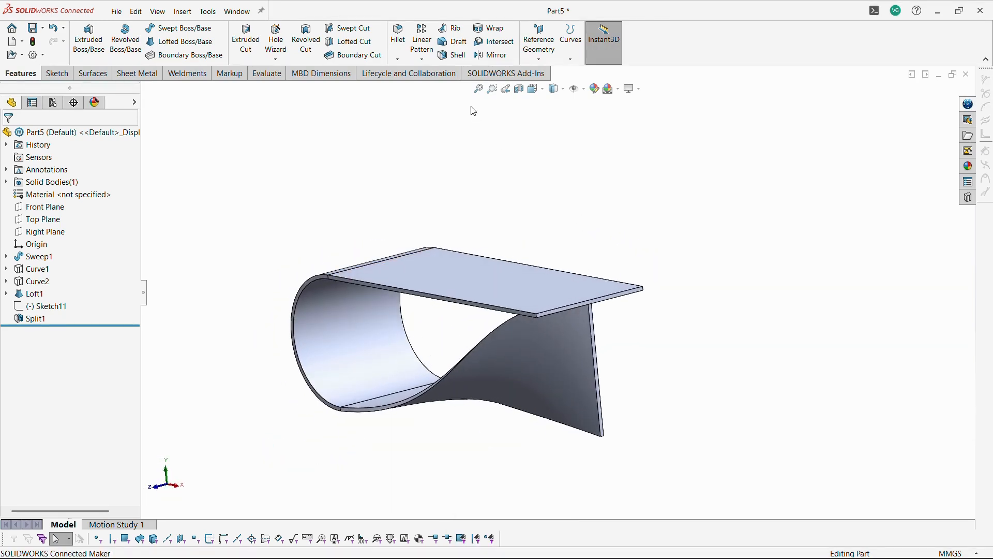